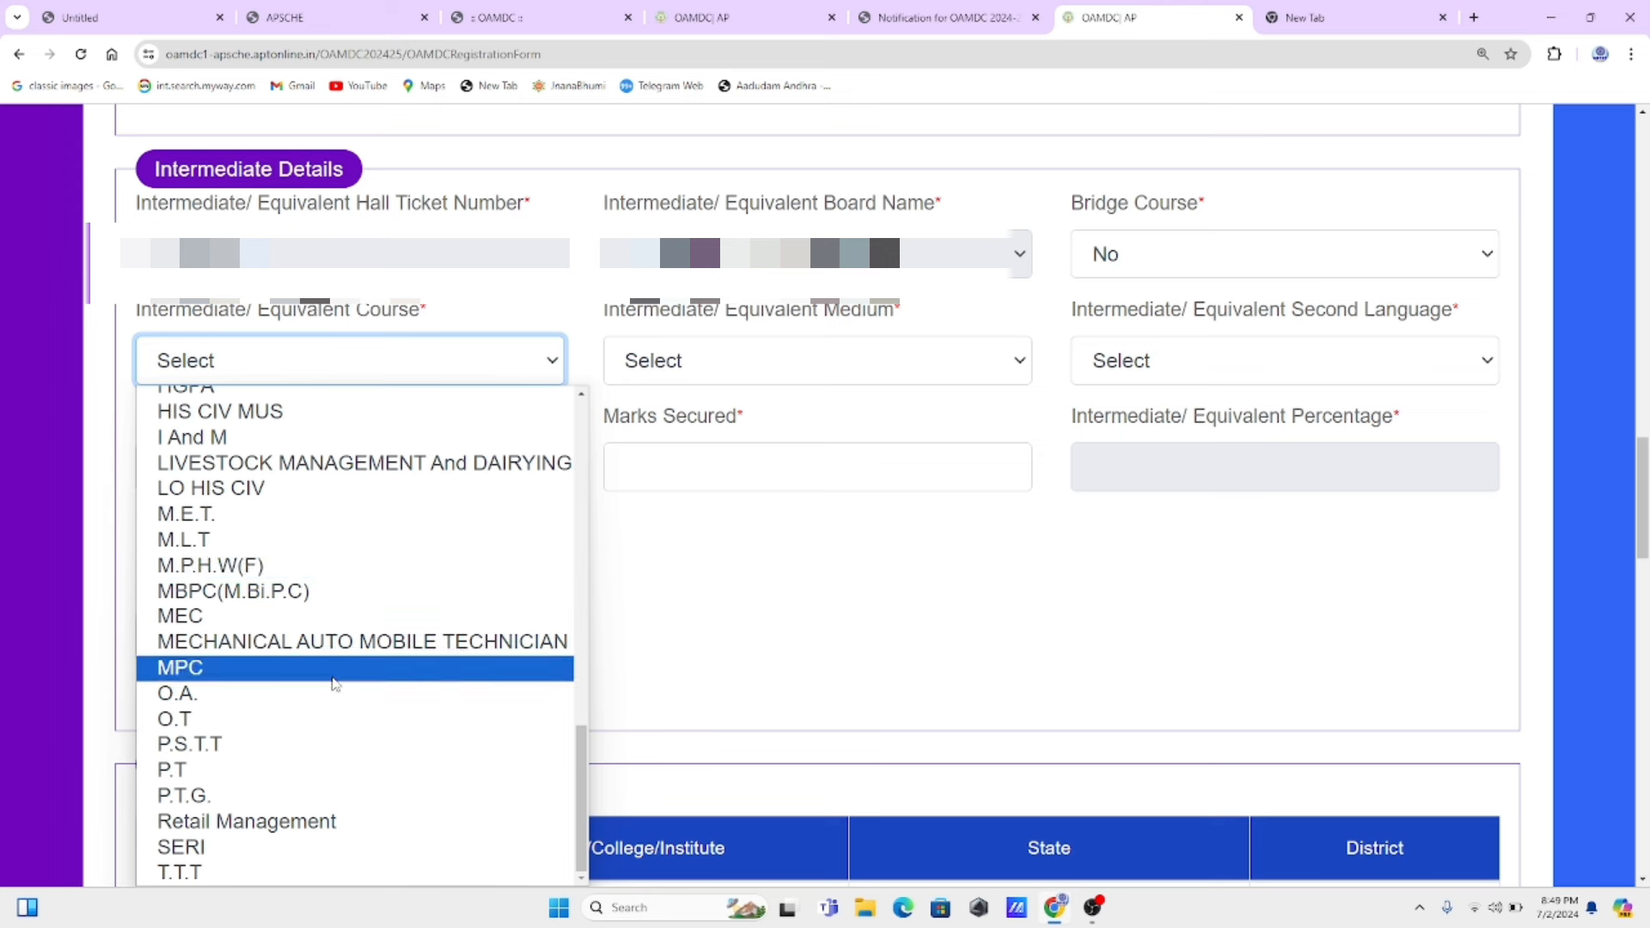
- Set the intermediate course to MPC, the medium to English and the second language to Telugu
click(333, 670)
click(720, 364)
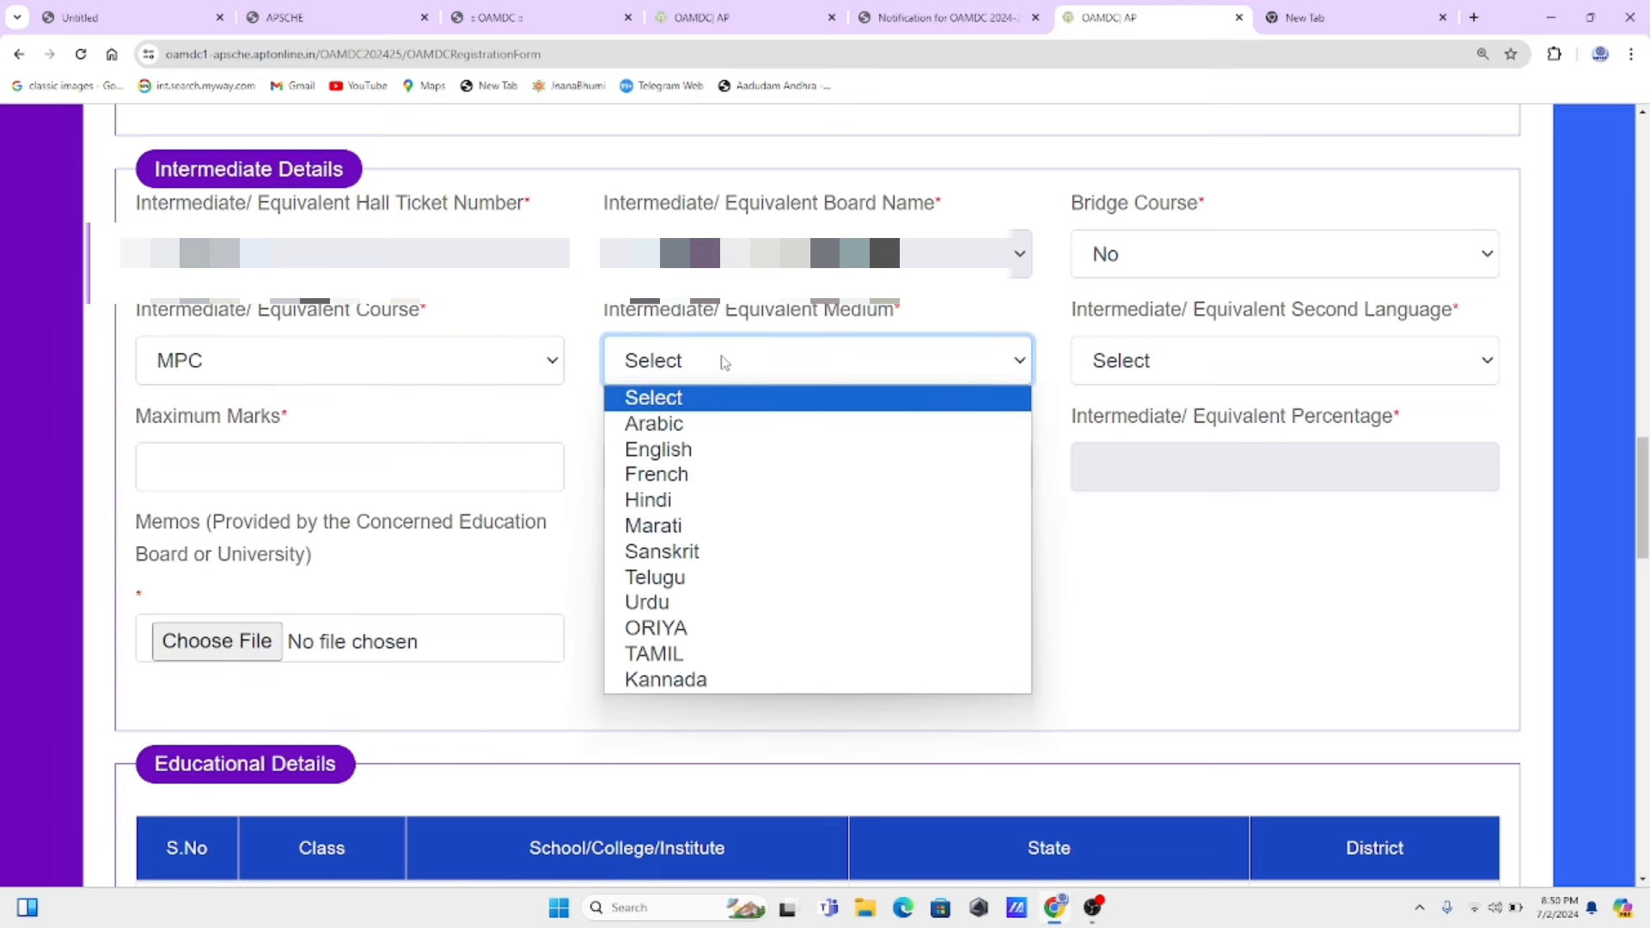
click(723, 449)
click(1246, 361)
click(1203, 577)
scroll(945, 533, down, 3)
click(446, 213)
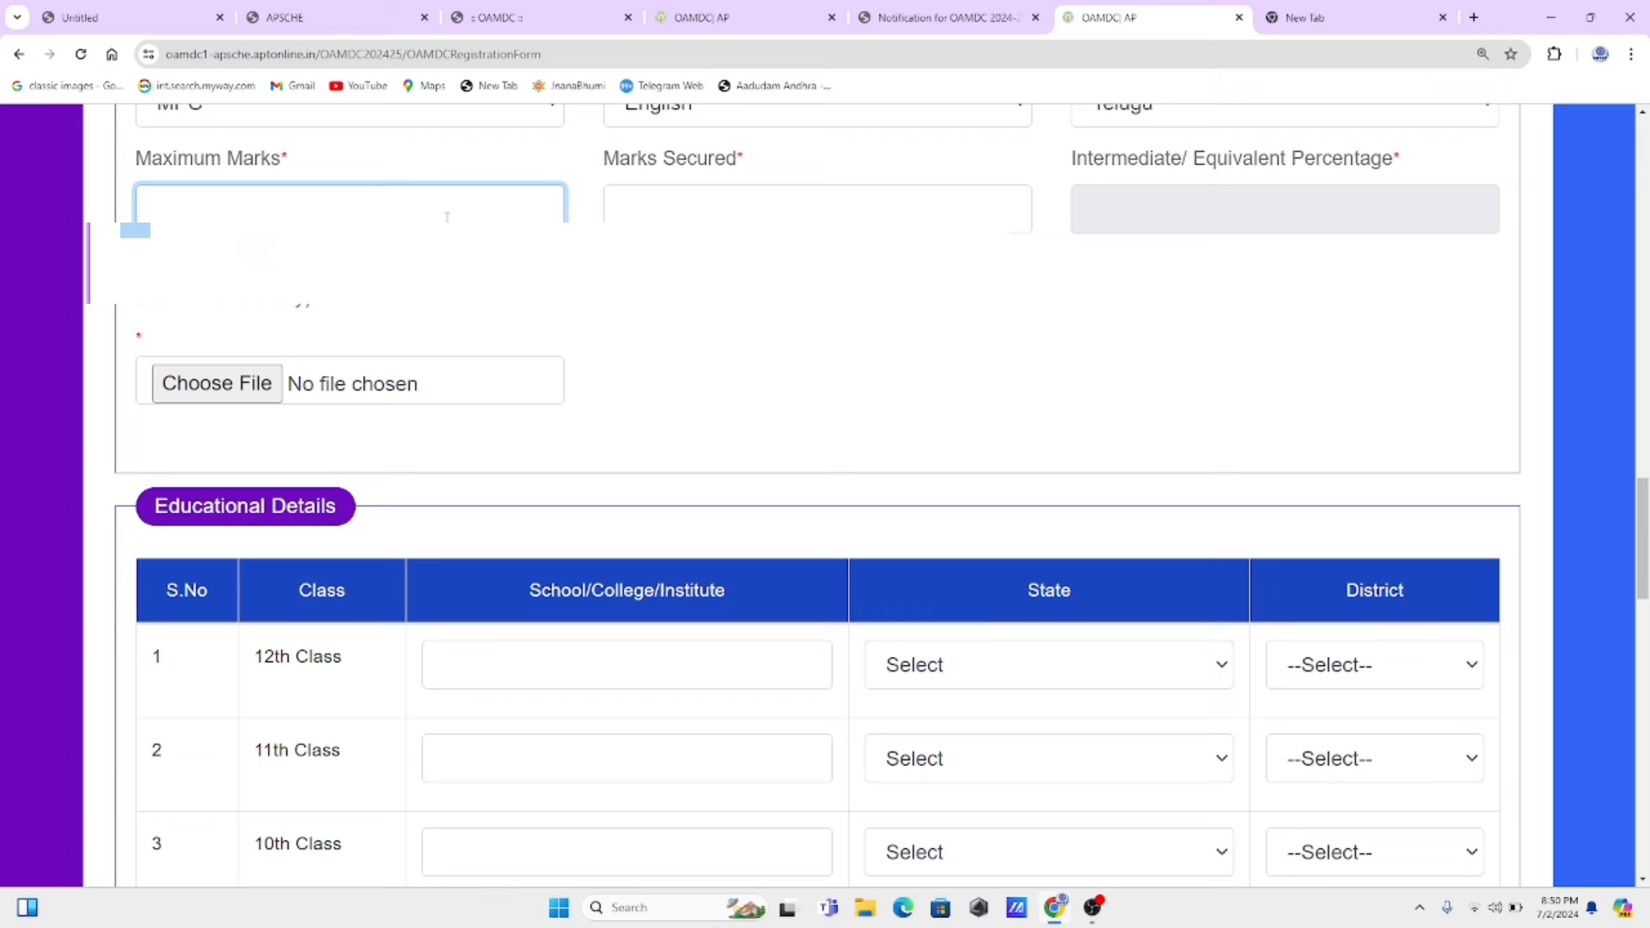
click(739, 212)
click(1155, 194)
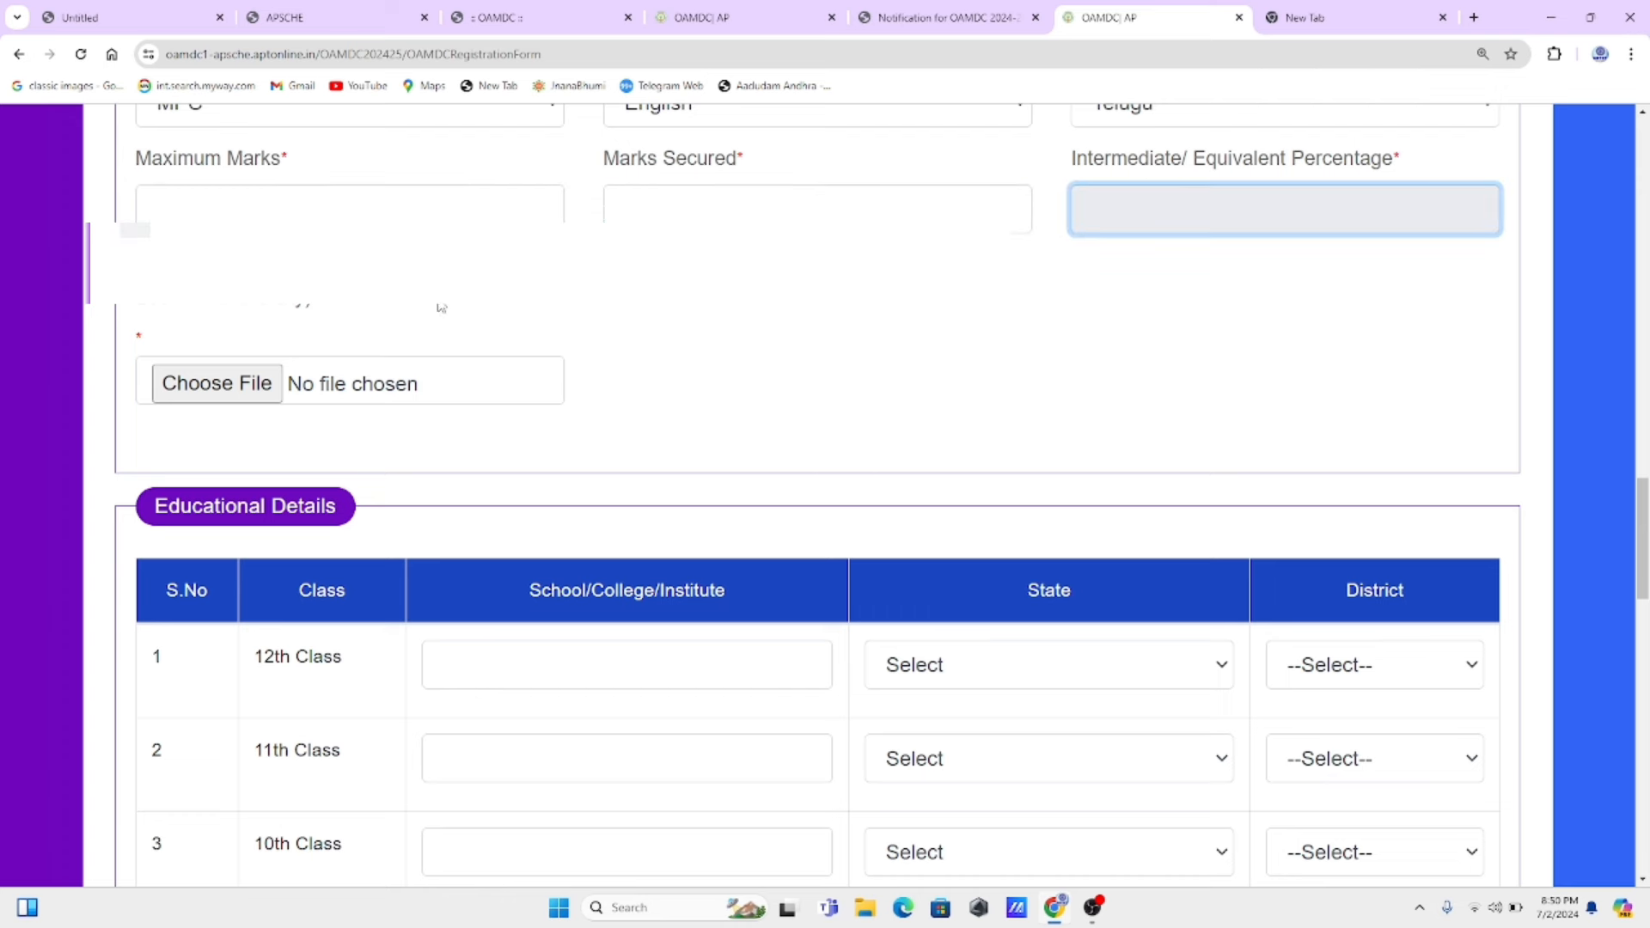
- Enter the schools in Educational Details: hchsjcsusad for 12th class, sxdwadwf for 11th class and sfee for 10th class
scroll(304, 335, down, 5)
drag(332, 789, 312, 223)
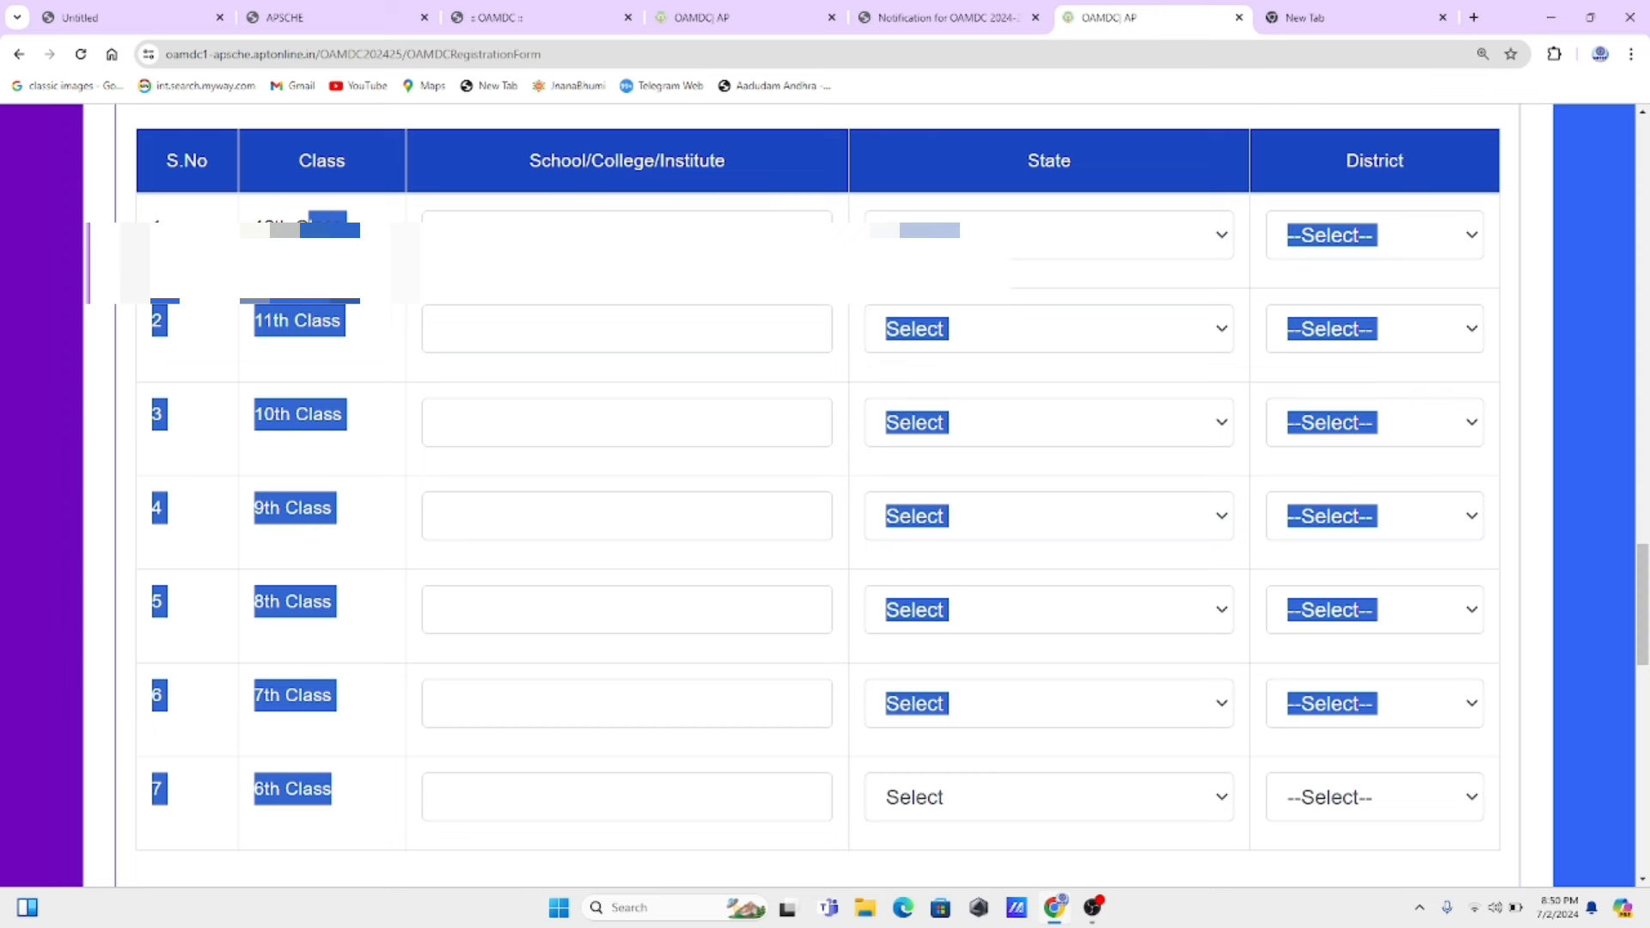
click(550, 220)
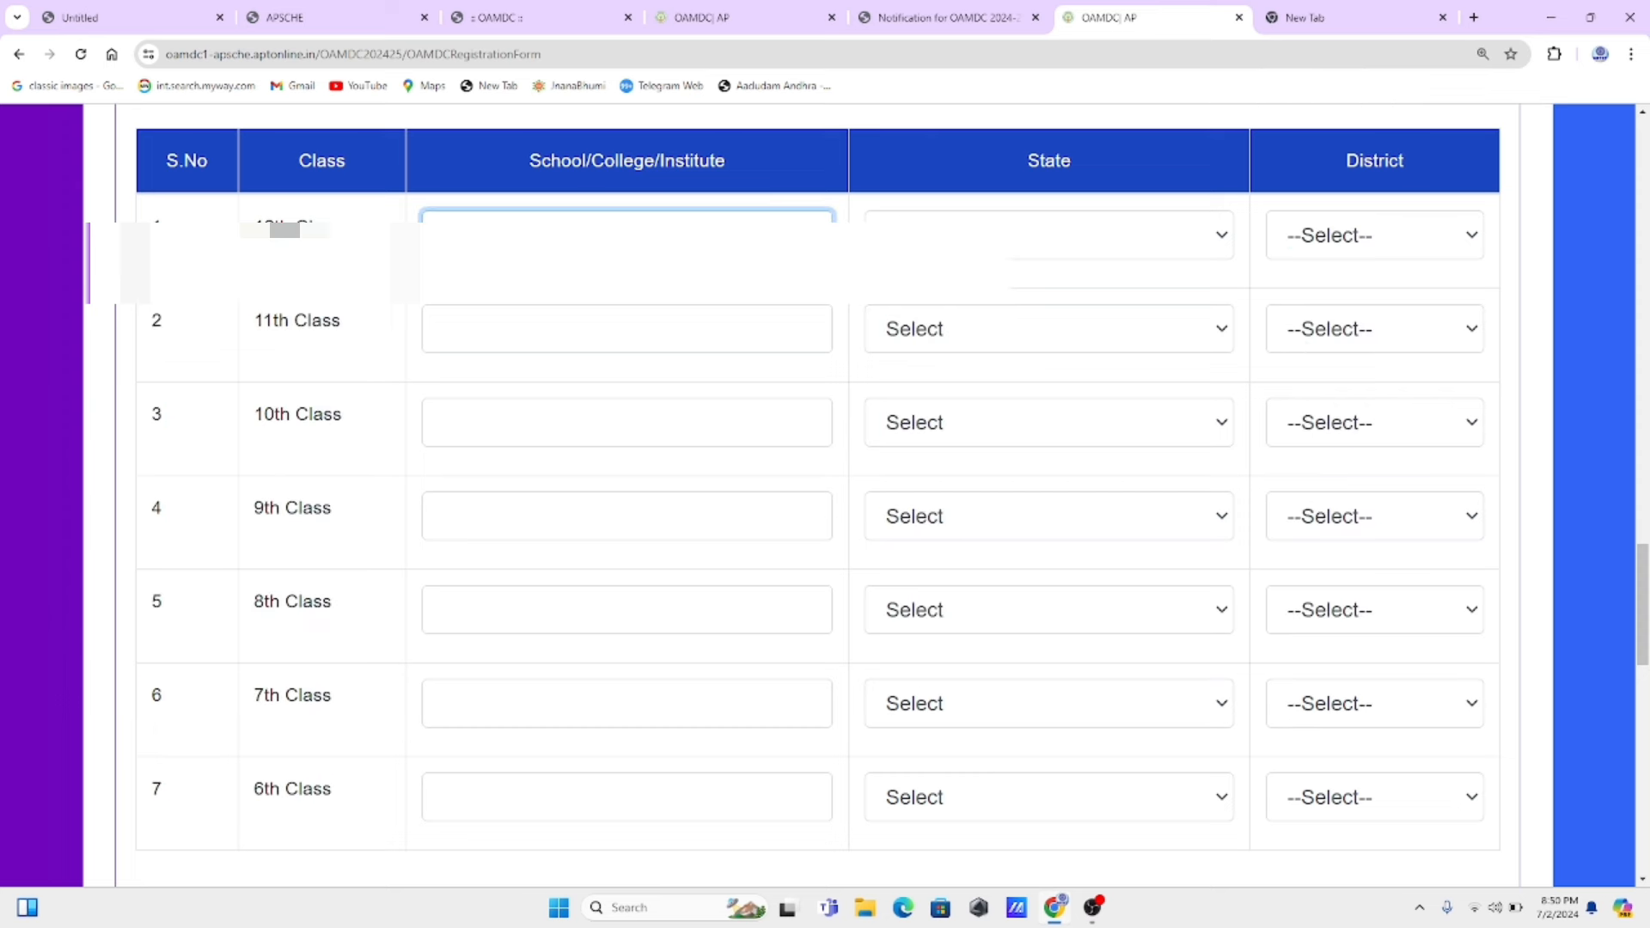
click(590, 312)
text(sxdwadwf)
drag(576, 385, 571, 412)
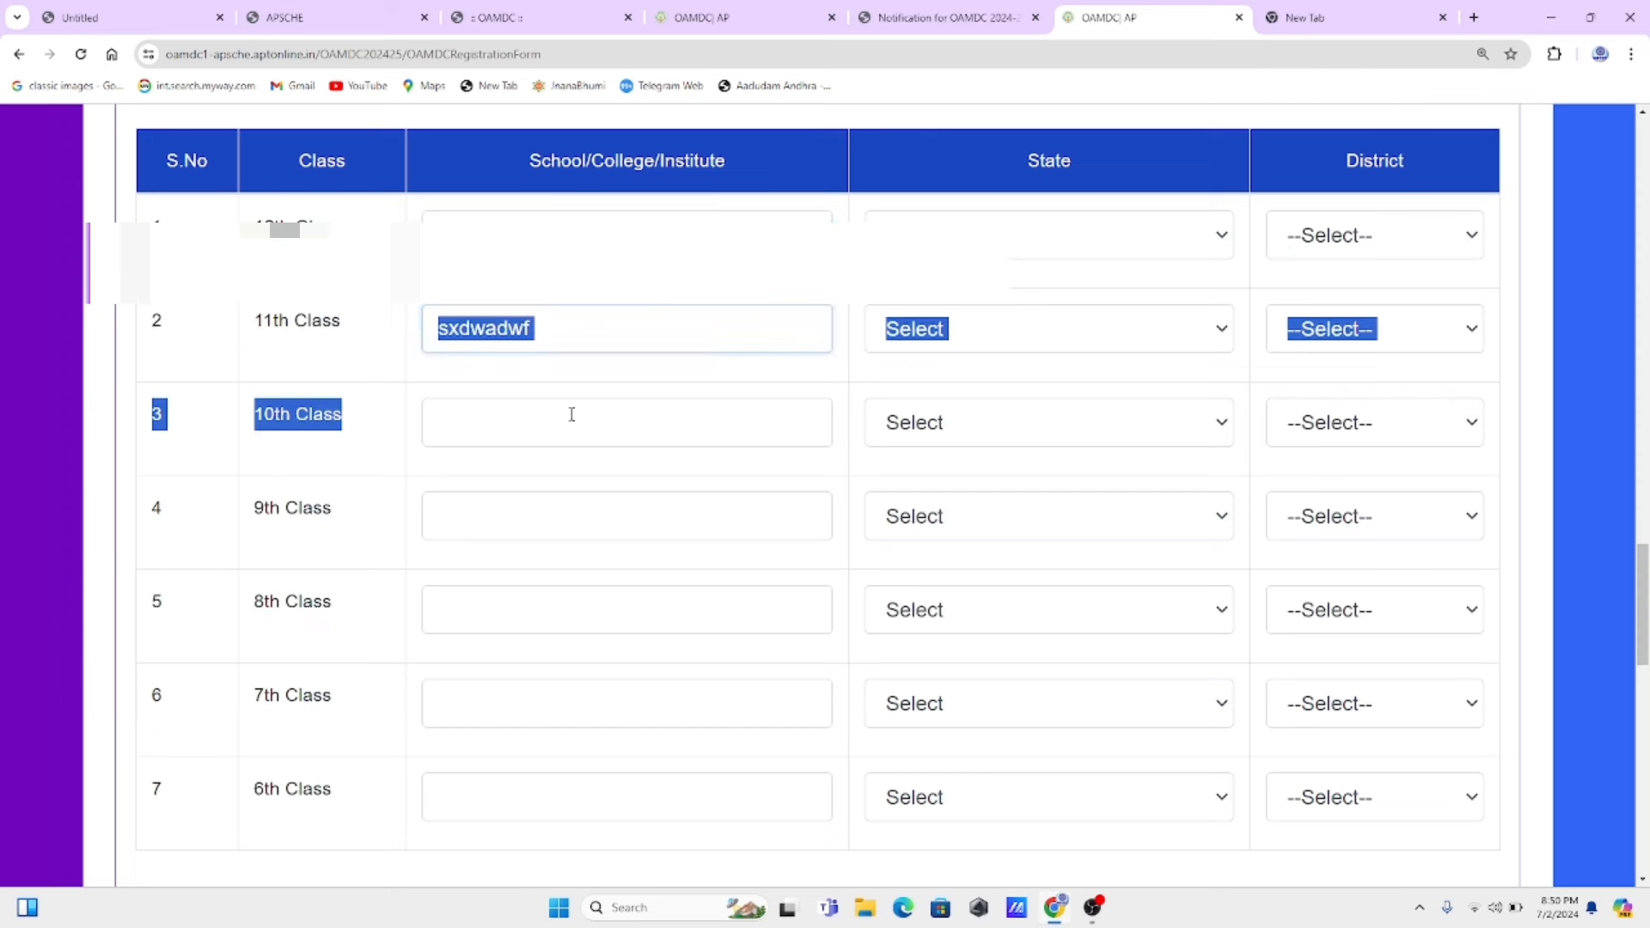
click(572, 414)
text(sfee)
- Set the 12th class state to ANDHRA PRADESH and its district to Parvathipuram Manyam
click(989, 234)
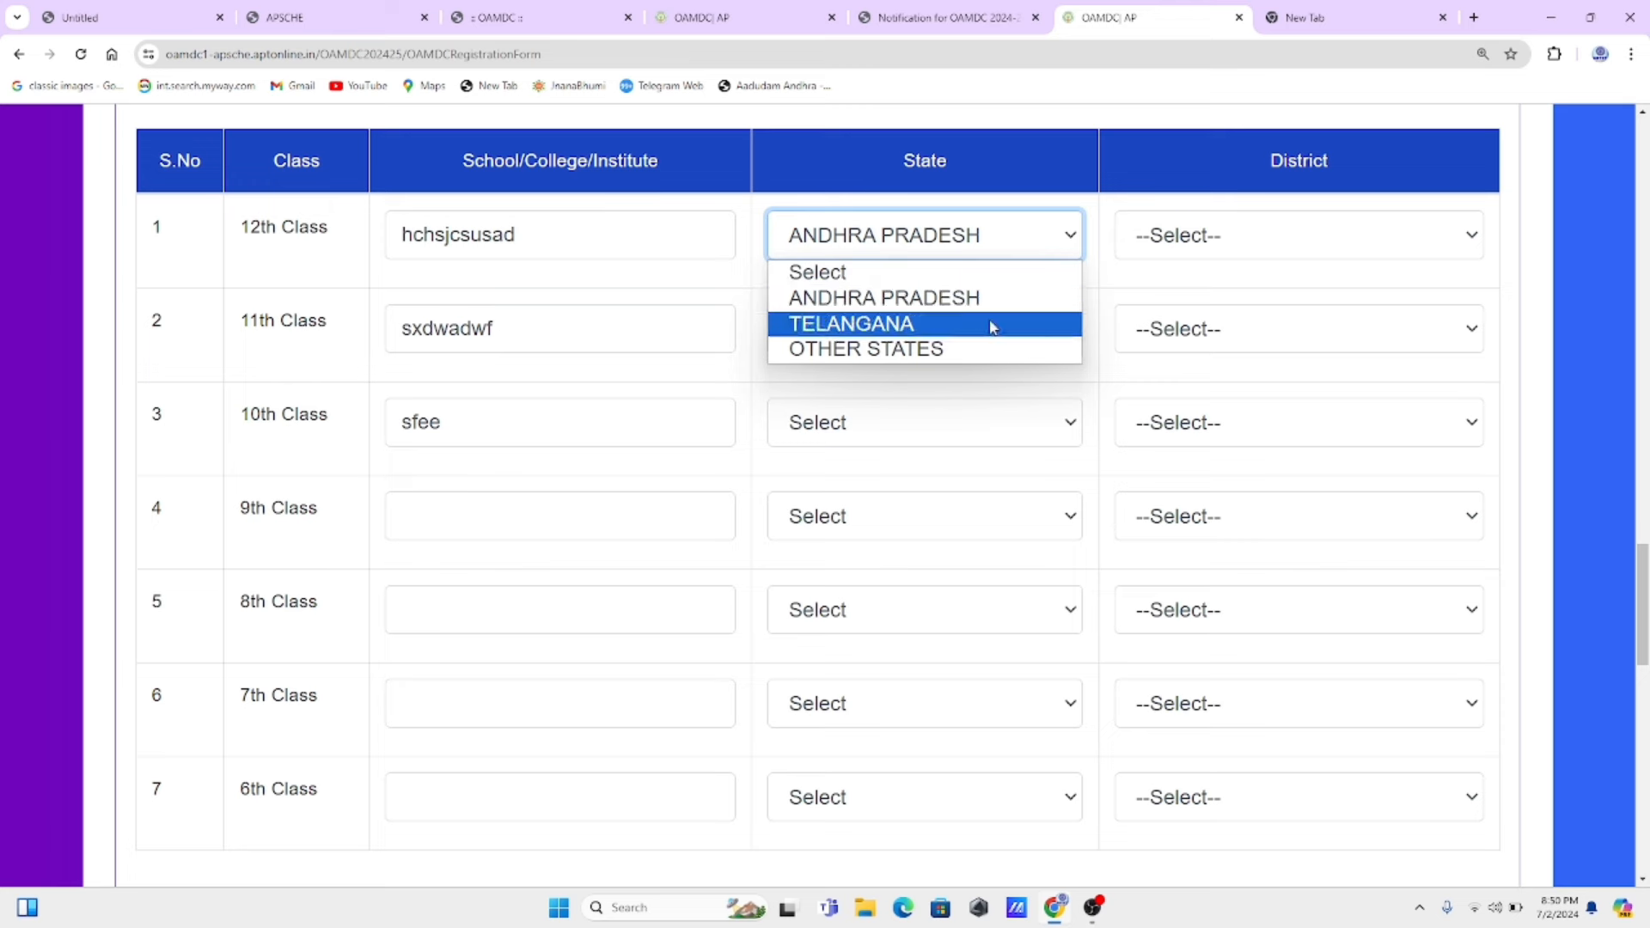
click(983, 350)
click(980, 240)
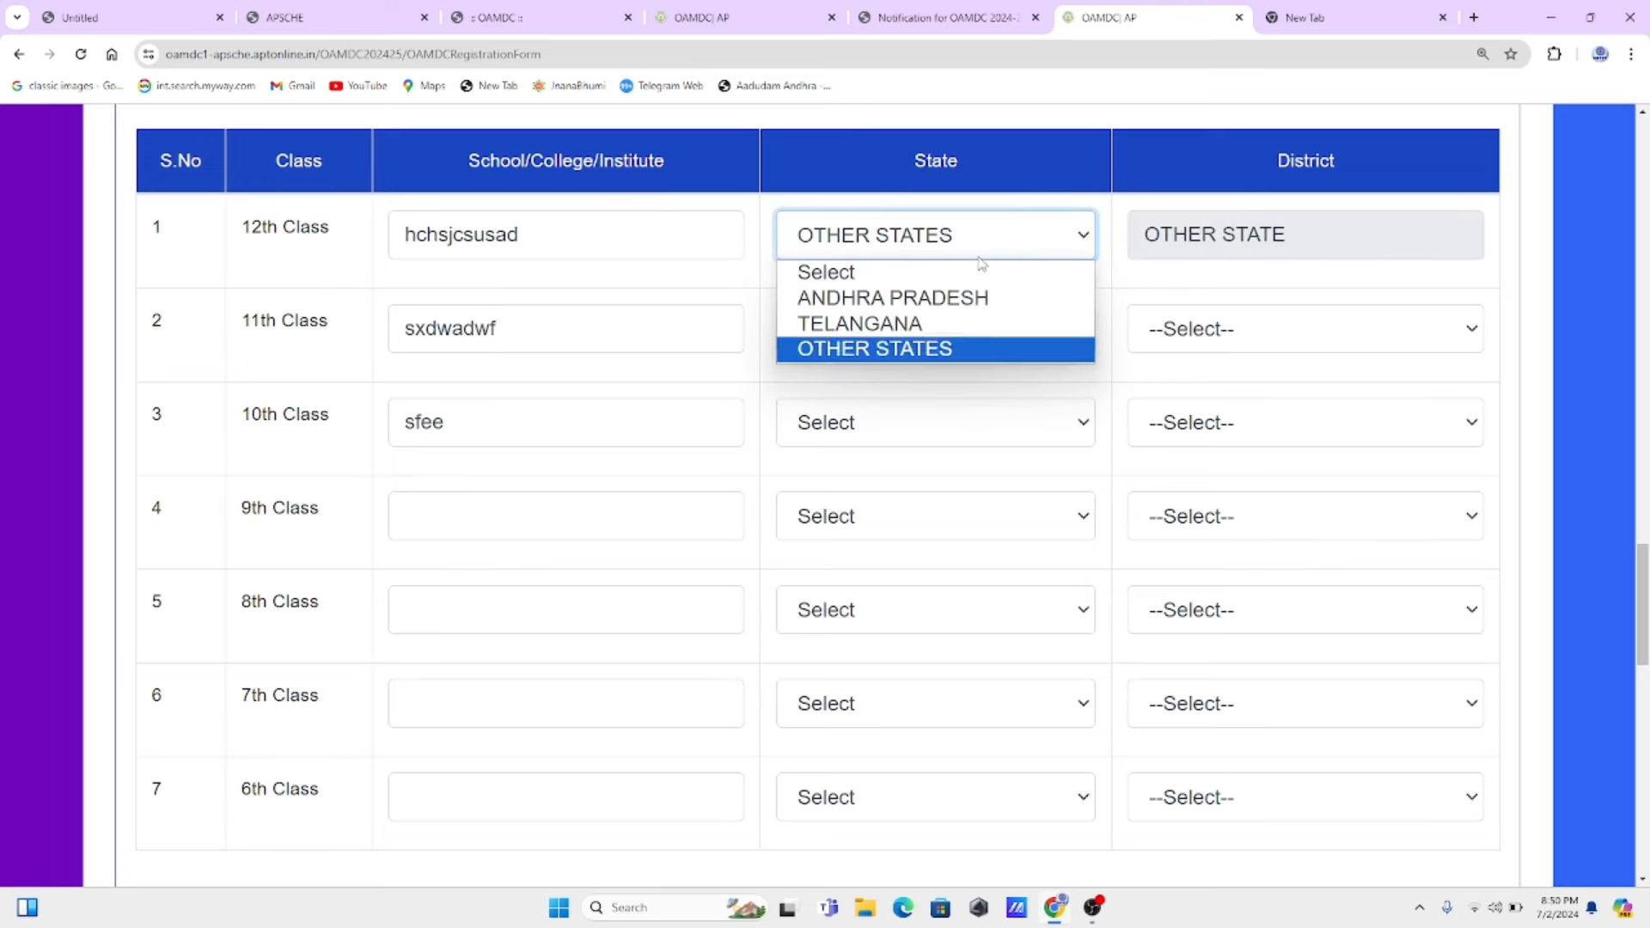
click(946, 298)
click(1245, 233)
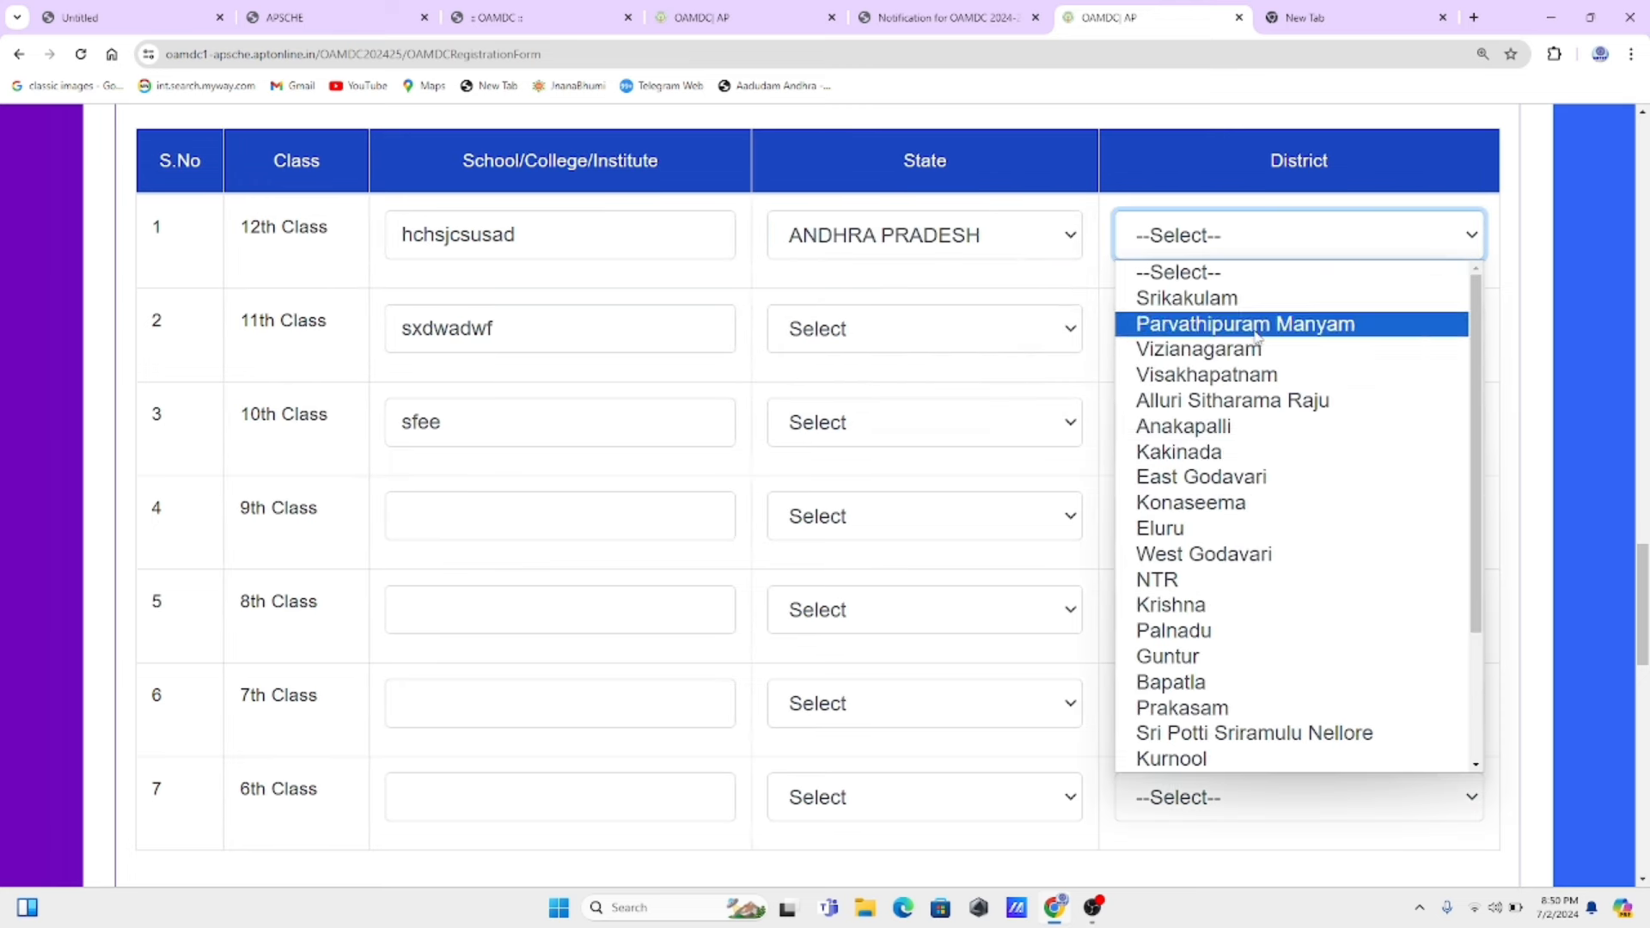
click(1187, 324)
- Set 11th class to ANDHRA PRADESH, Visakhapatnam, 10th class to ANDHRA PRADESH, Alluri Sitharama Raju, and 9th class to TELANGANA, NIRMAL
click(981, 343)
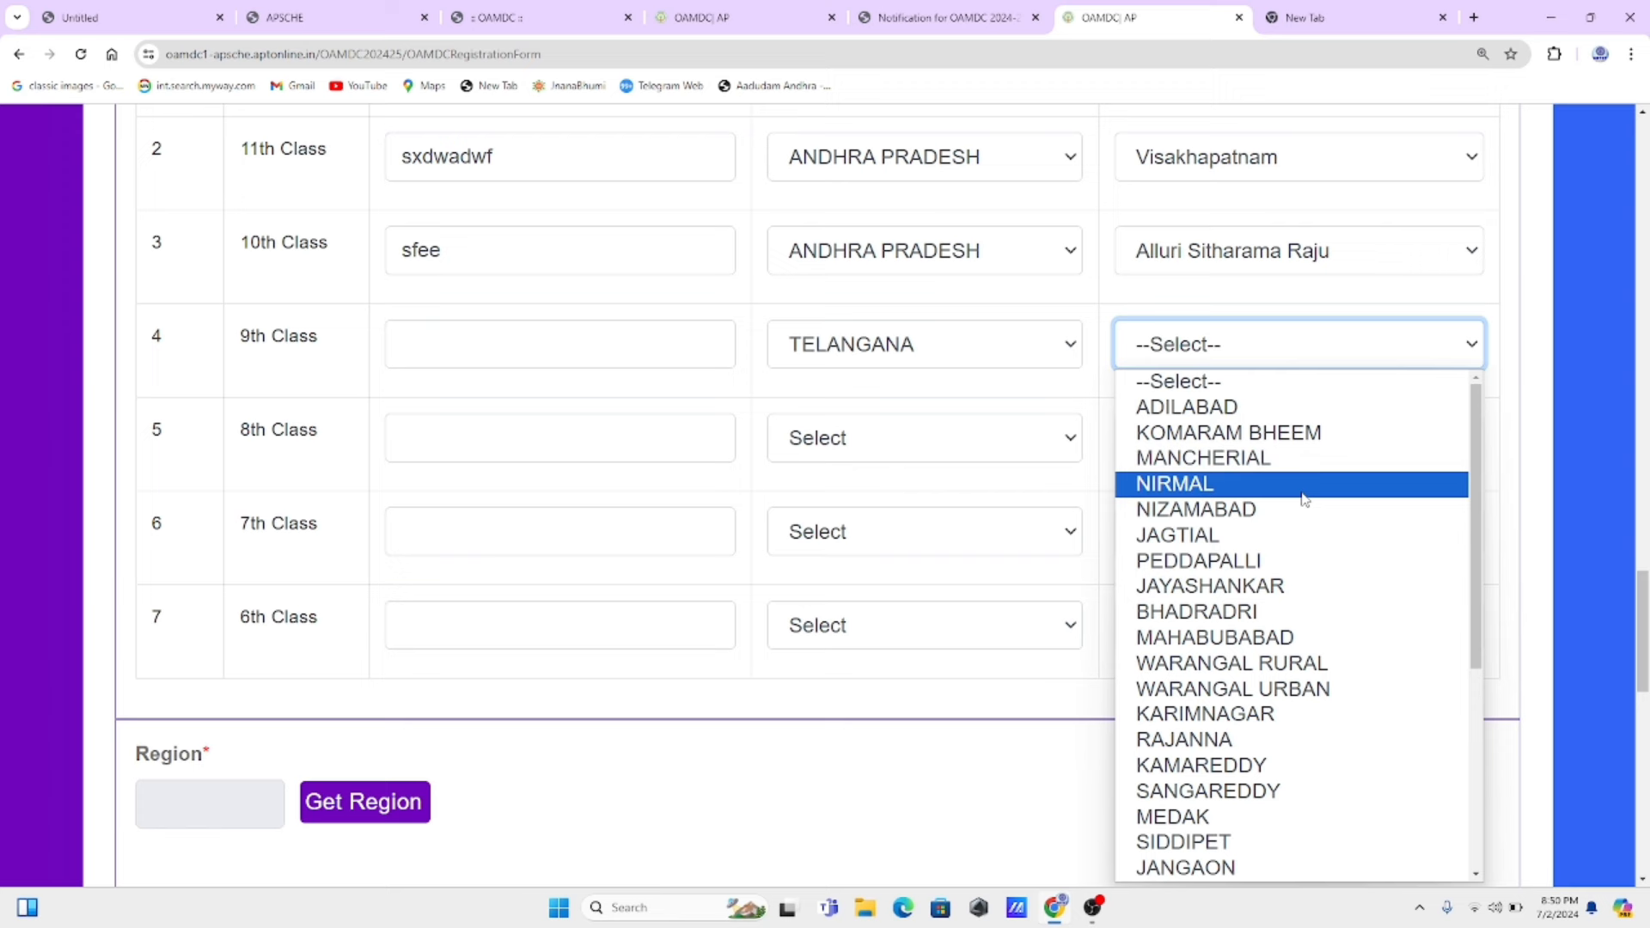
click(1255, 480)
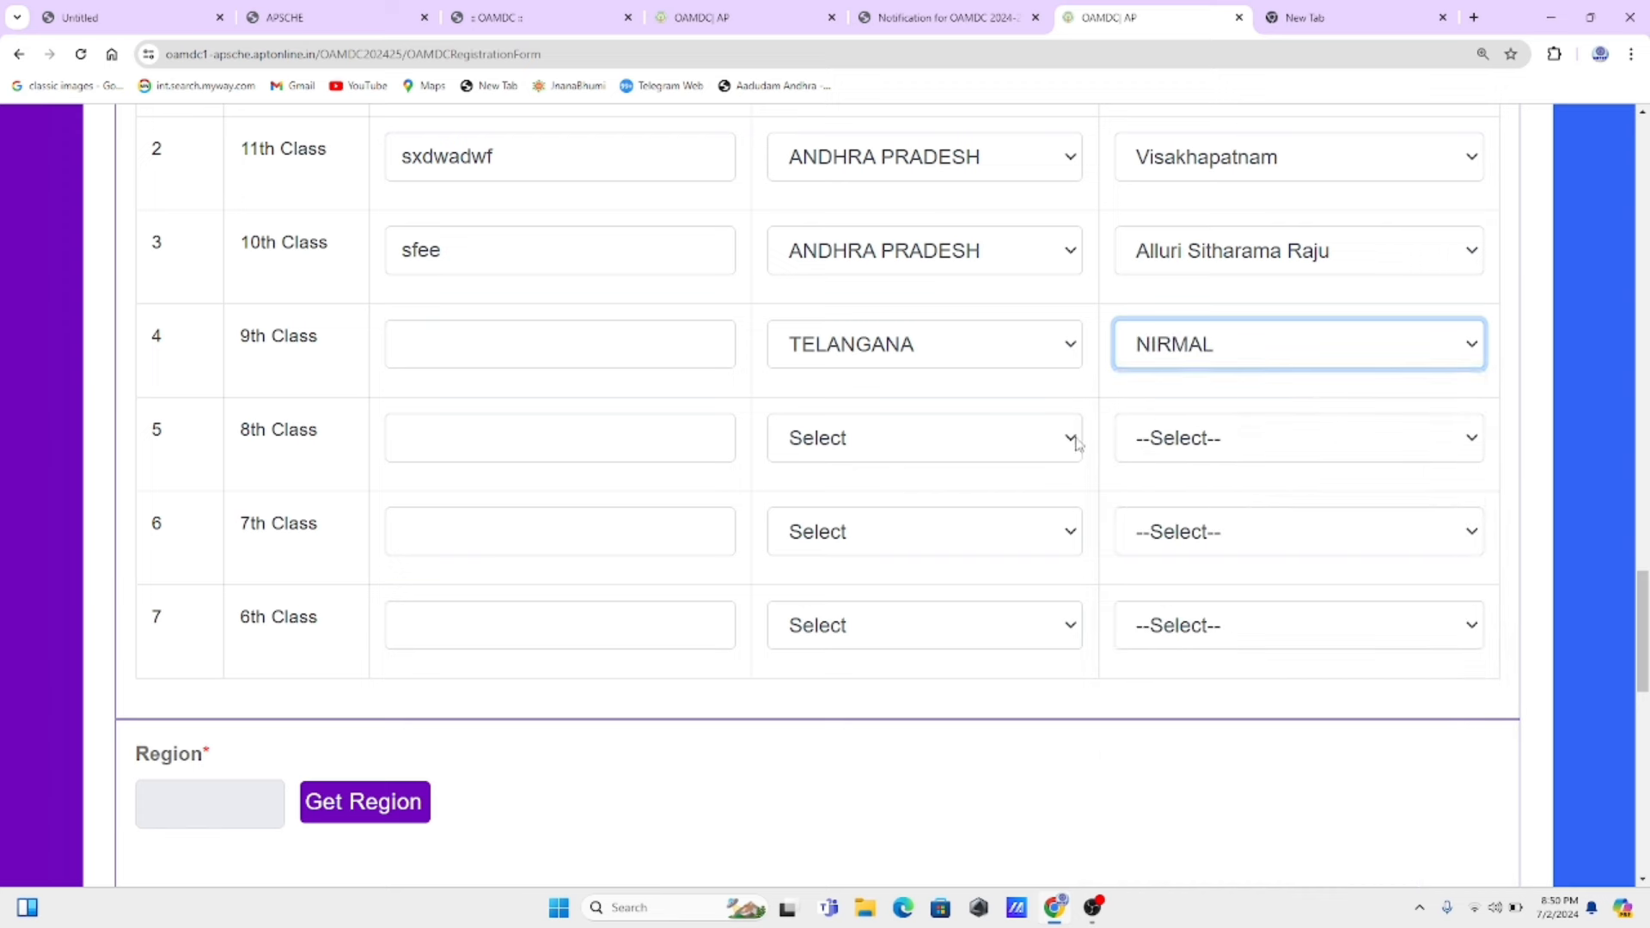
- Set the 8th class row to ANDHRA PRADESH, Vizianagaram and the 7th class row to ANDHRA PRADESH, Anakapalli
click(1007, 443)
click(990, 502)
click(1252, 437)
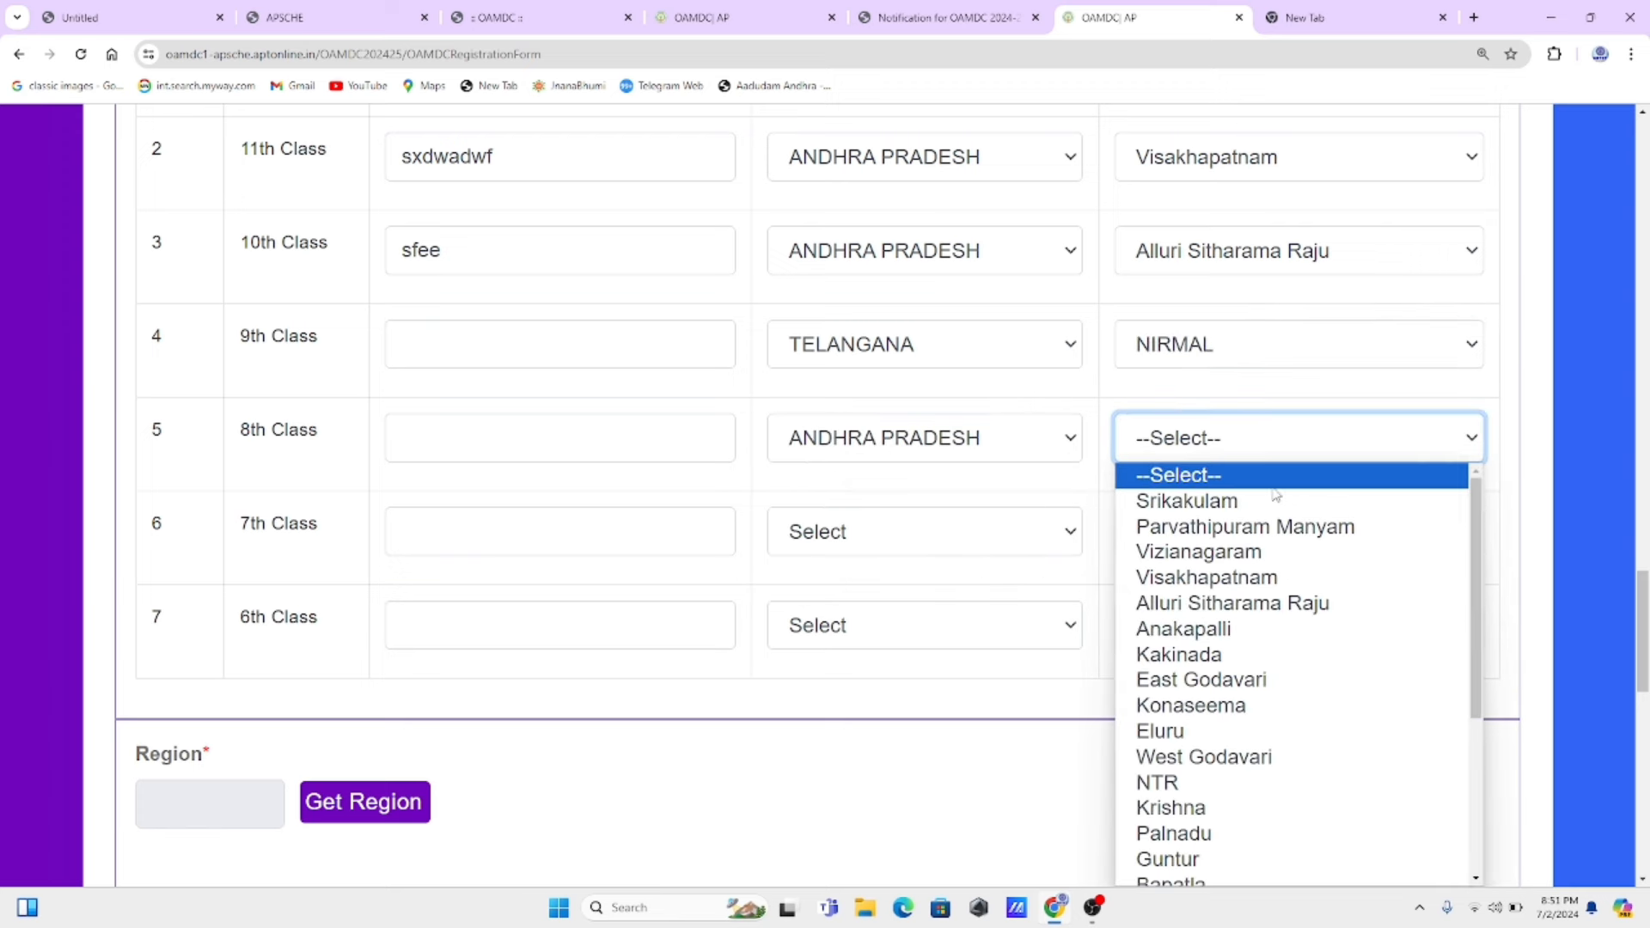
click(1276, 555)
click(928, 533)
click(885, 595)
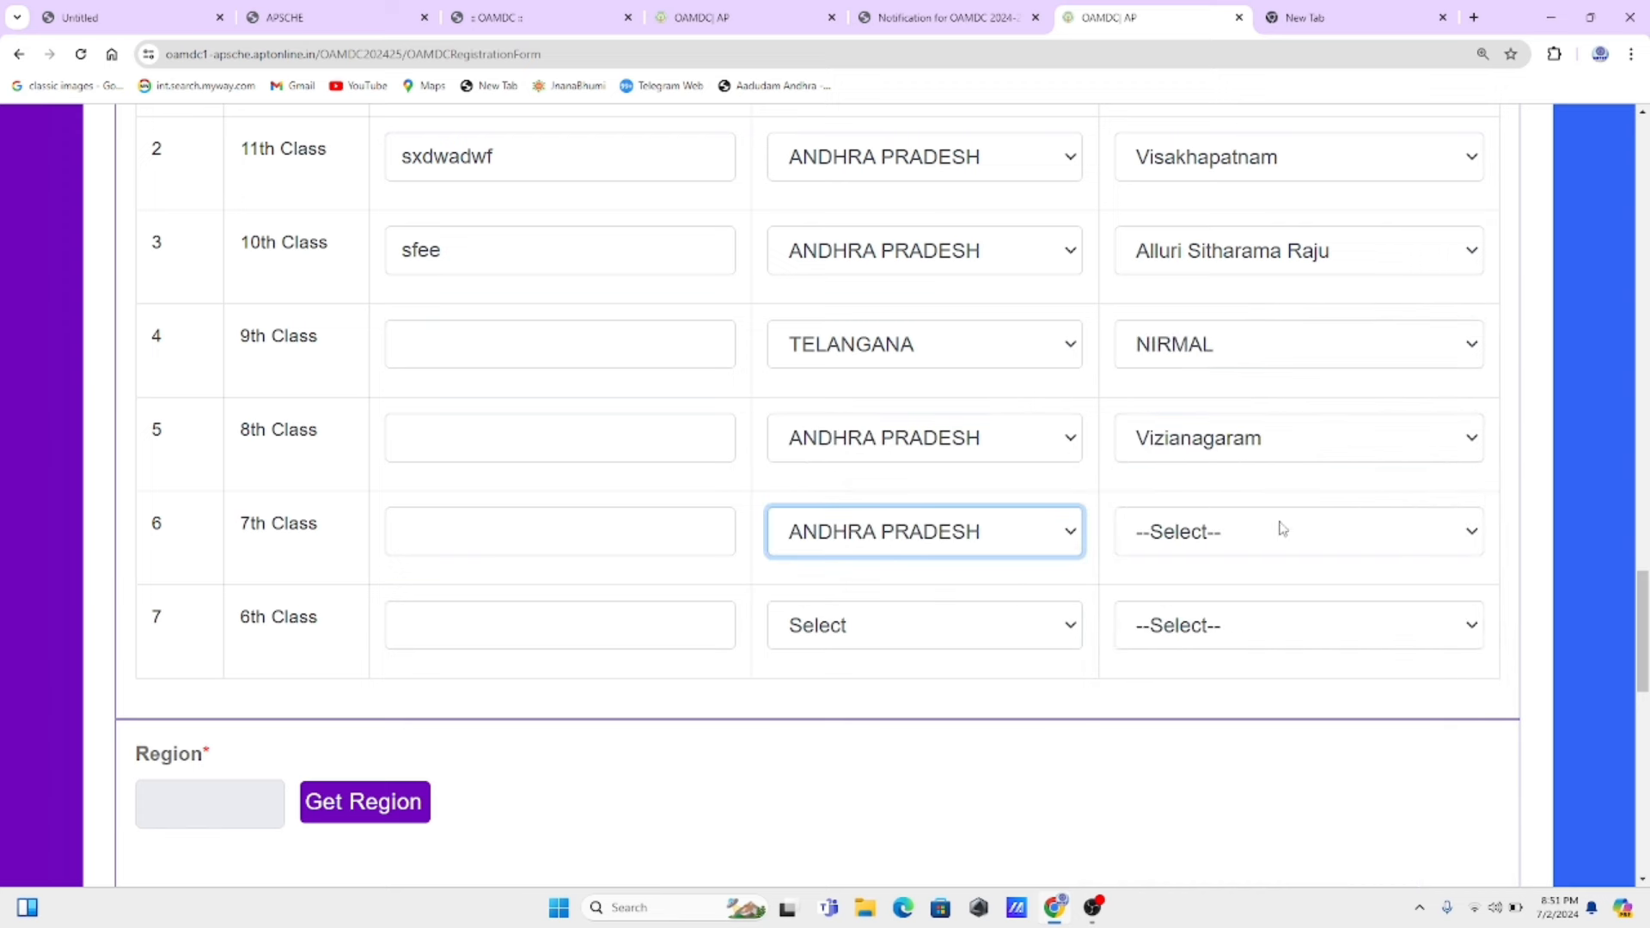
click(1281, 528)
click(1186, 196)
- Set the 6th class row to ANDHRA PRADESH, Anakapalli, and retrieve the candidate's region
click(922, 633)
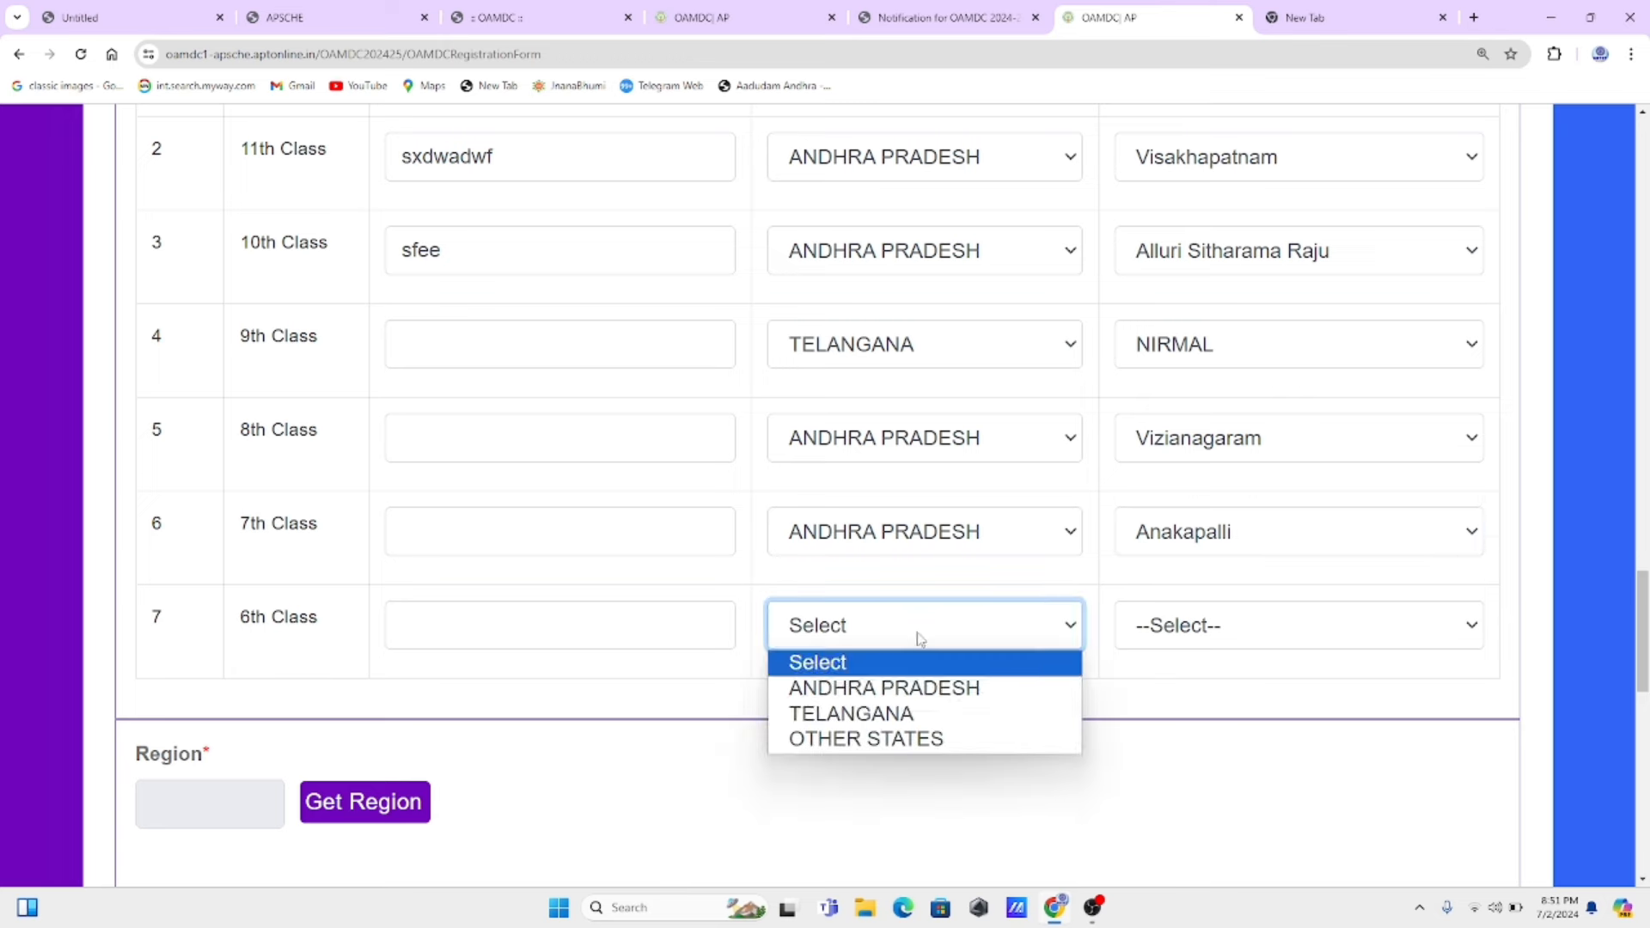
click(911, 686)
click(1146, 636)
click(1149, 275)
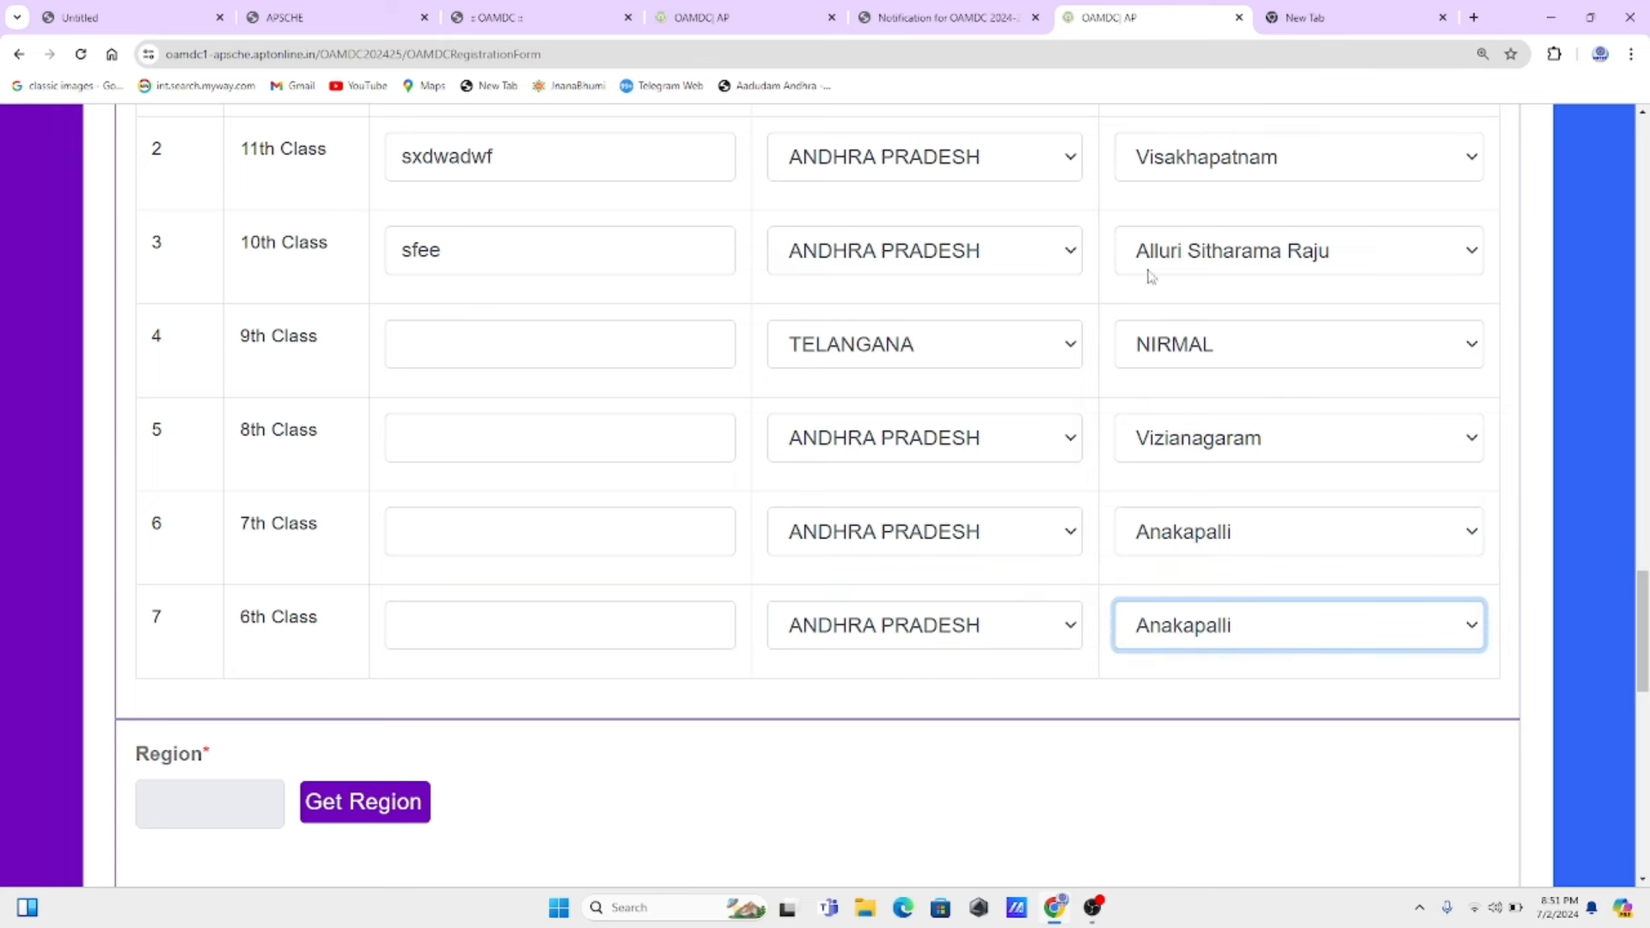
scroll(859, 332, down, 4)
click(393, 465)
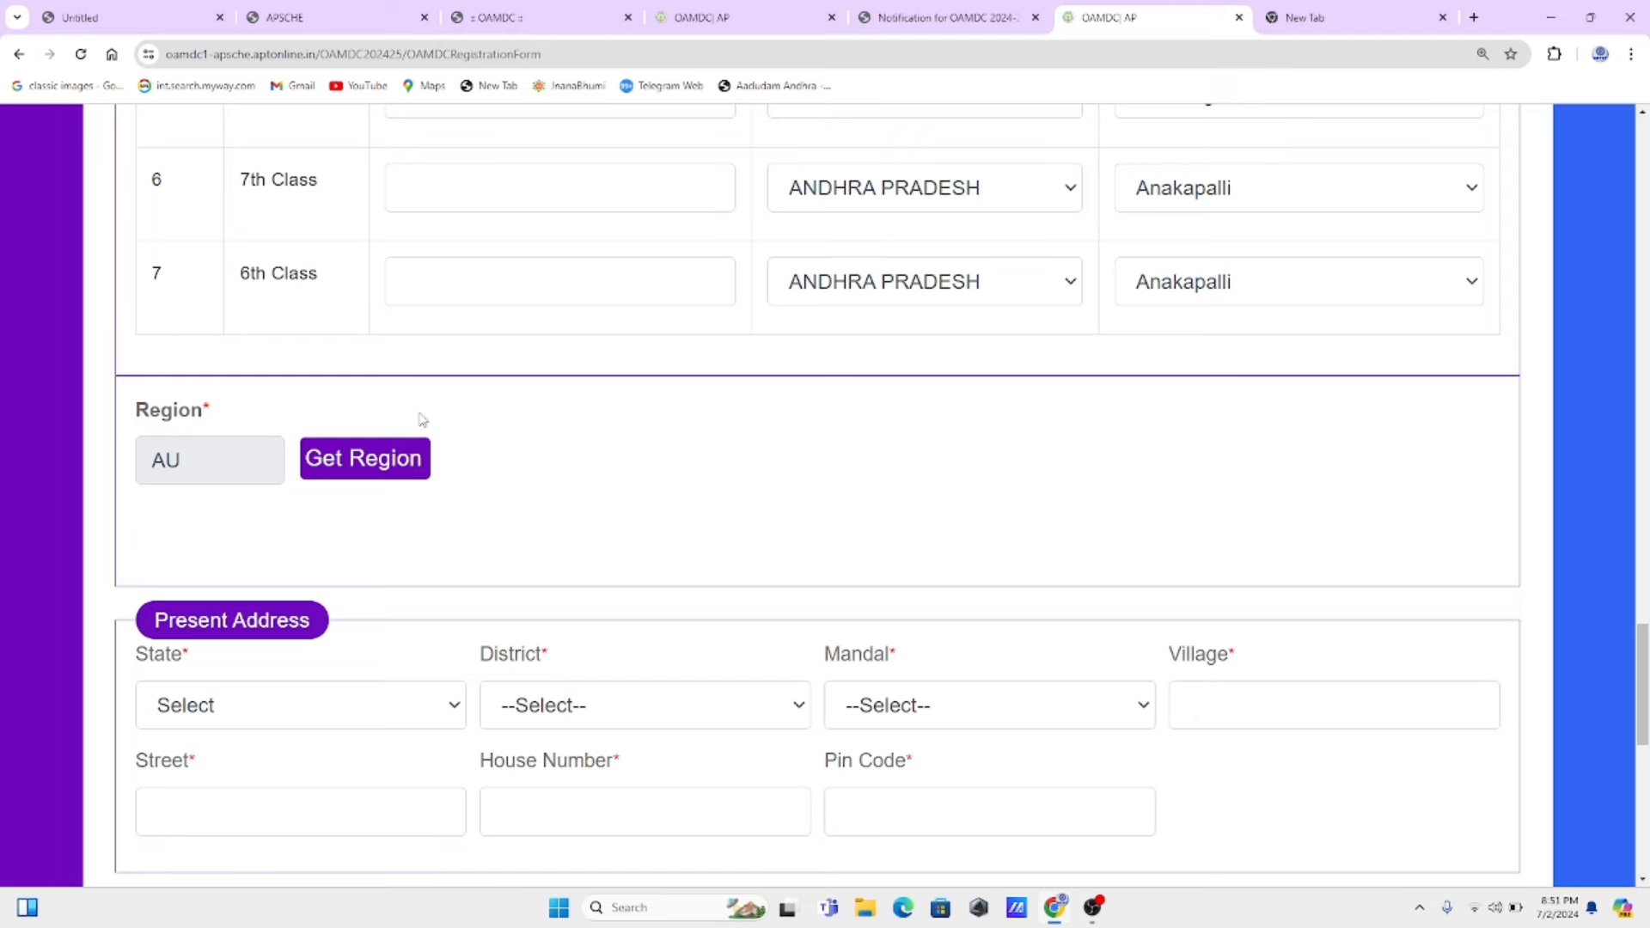
- Set the present address to state ANDHRA PRADESH, district Vizianagaram and mandal MENTADA
scroll(361, 468, down, 5)
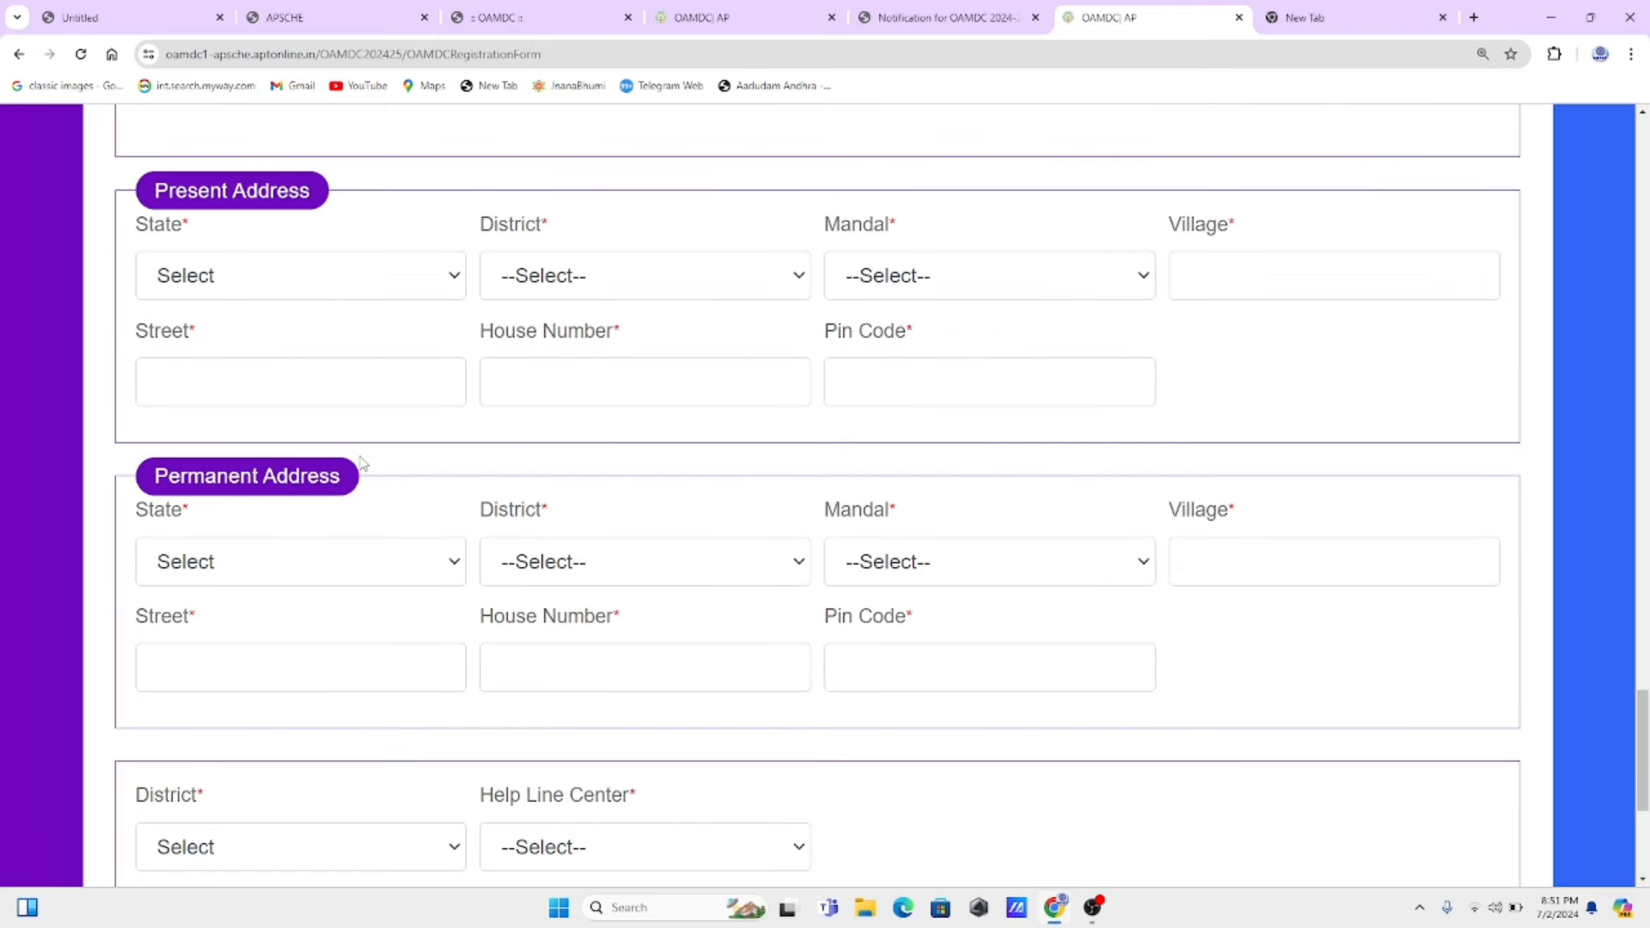
click(358, 287)
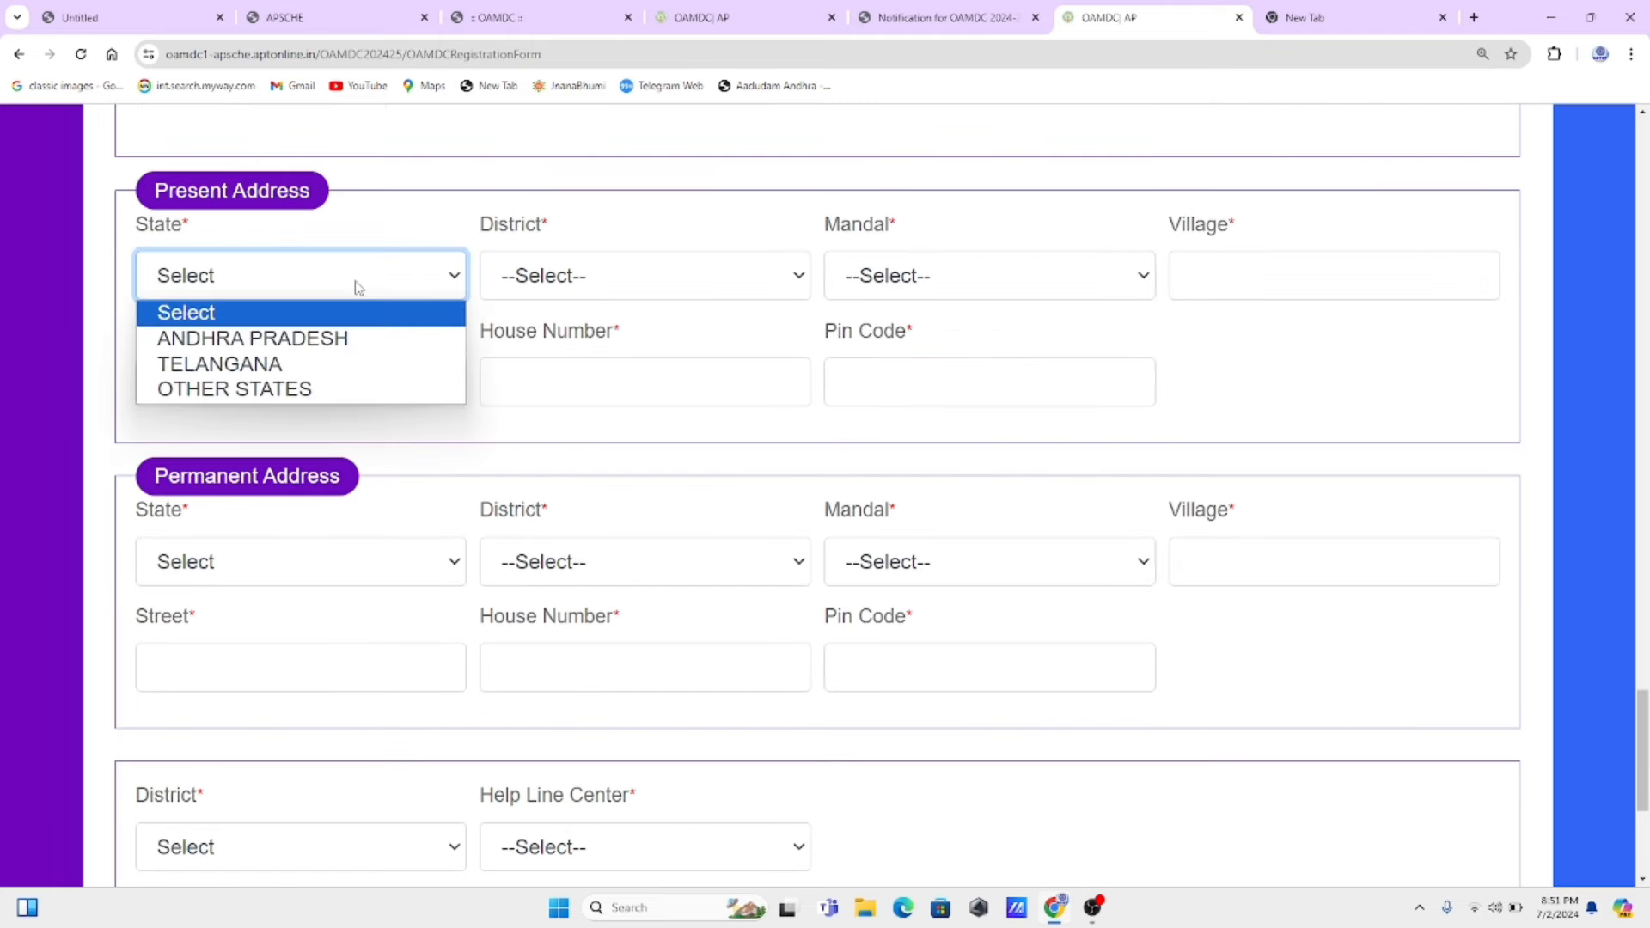
click(334, 342)
click(648, 274)
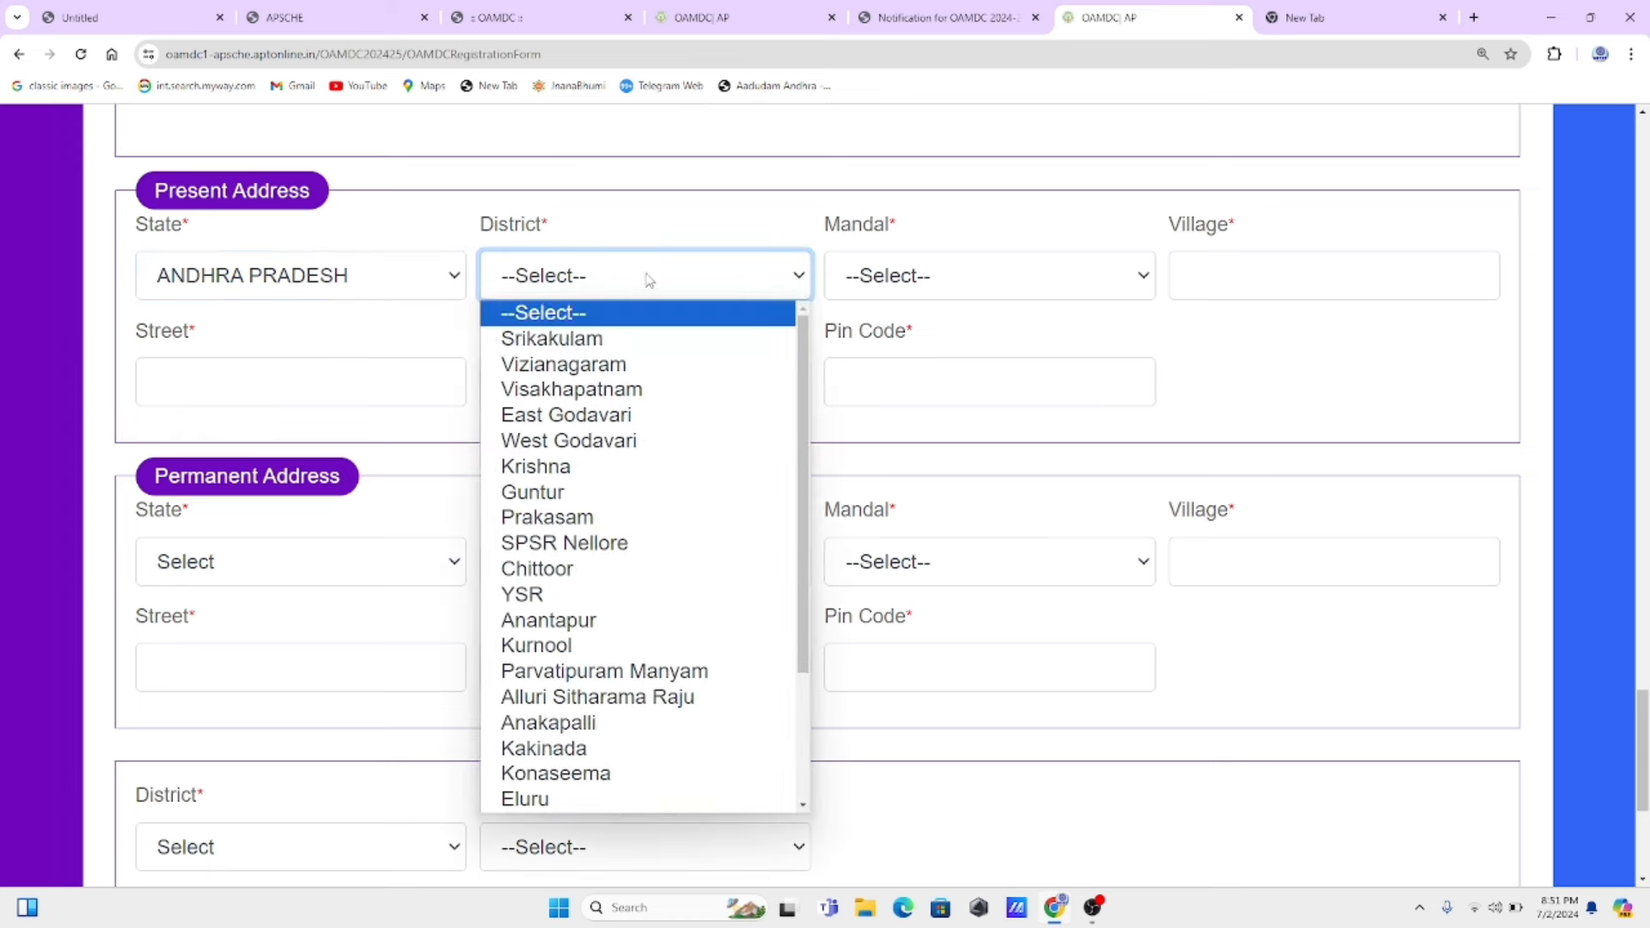
click(645, 364)
click(995, 293)
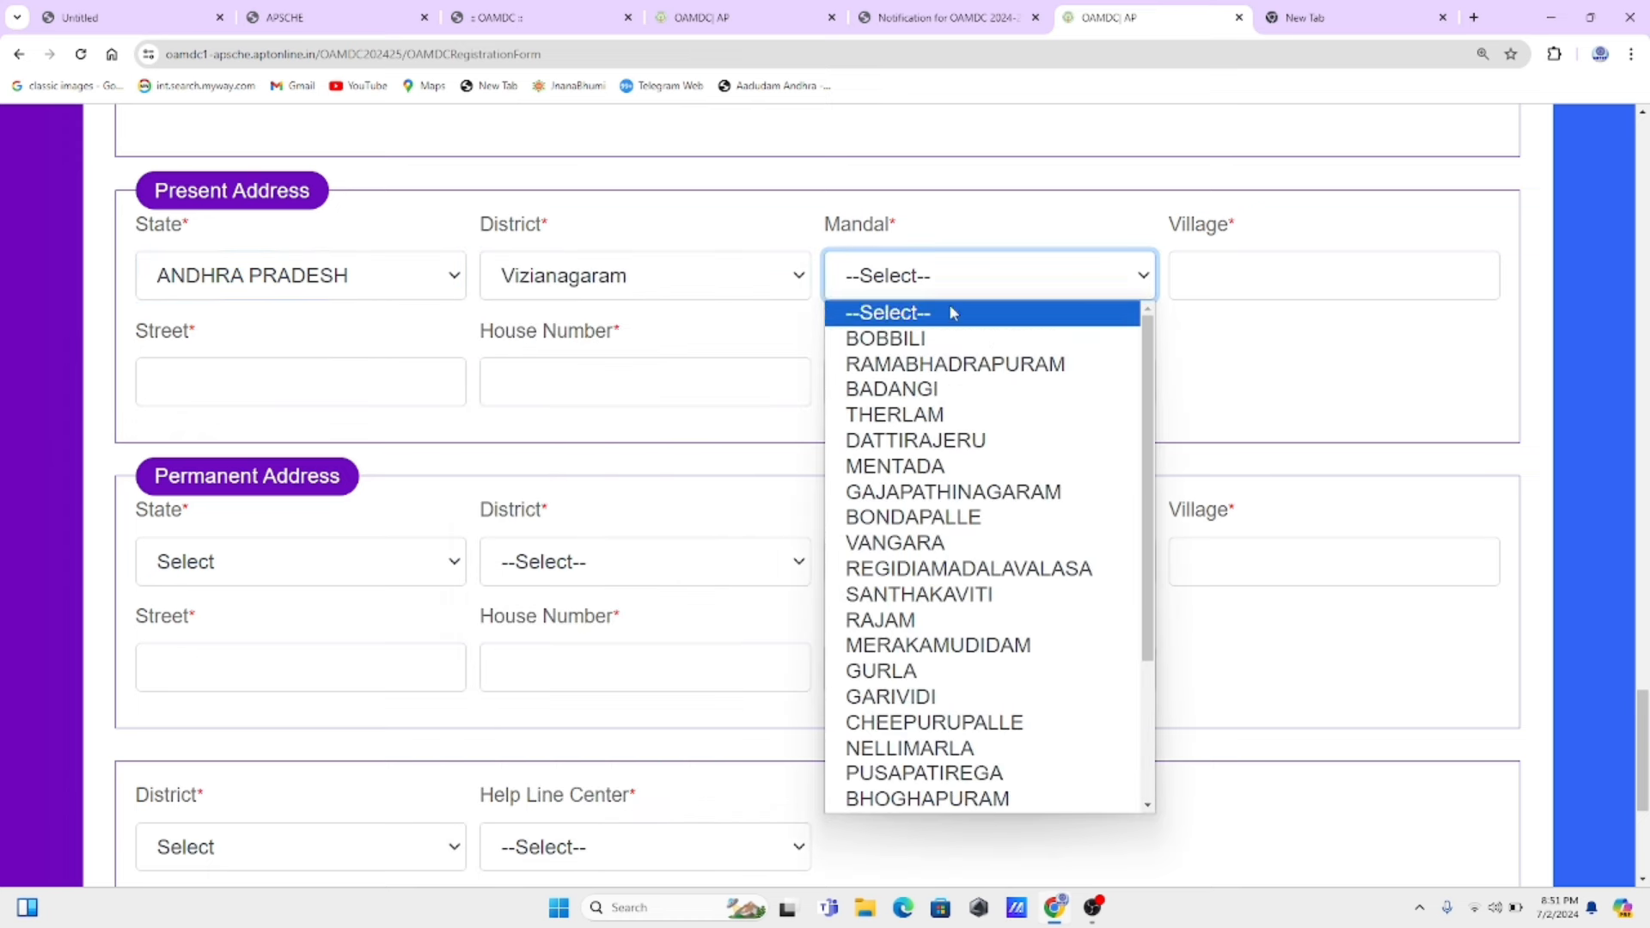
click(895, 466)
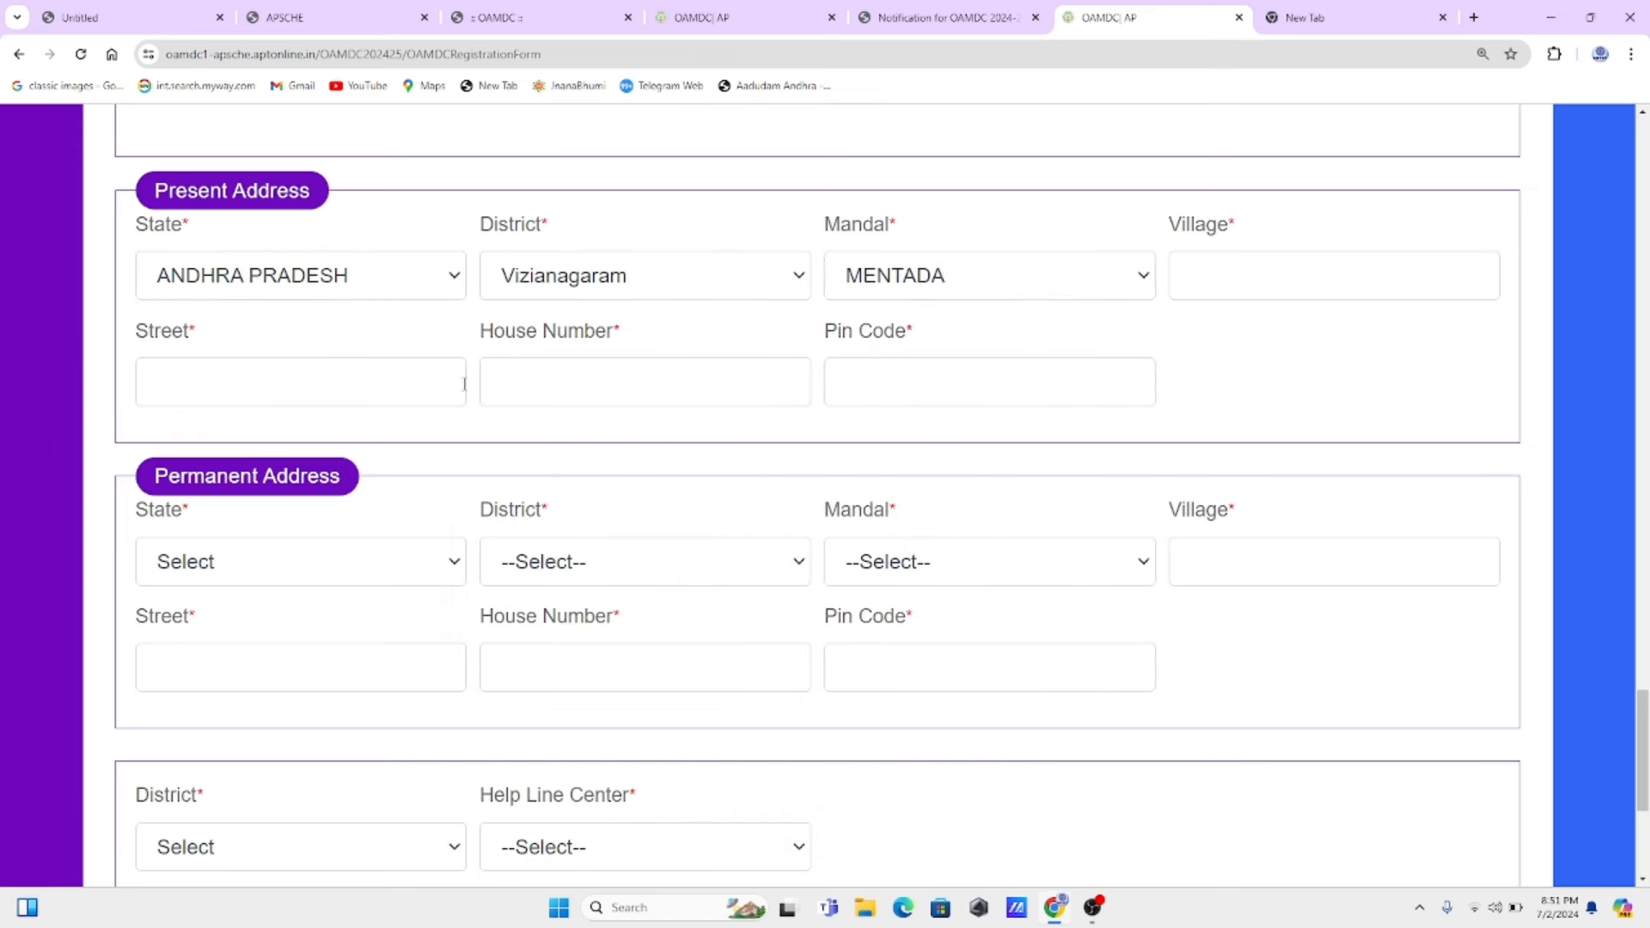
click(369, 372)
click(609, 383)
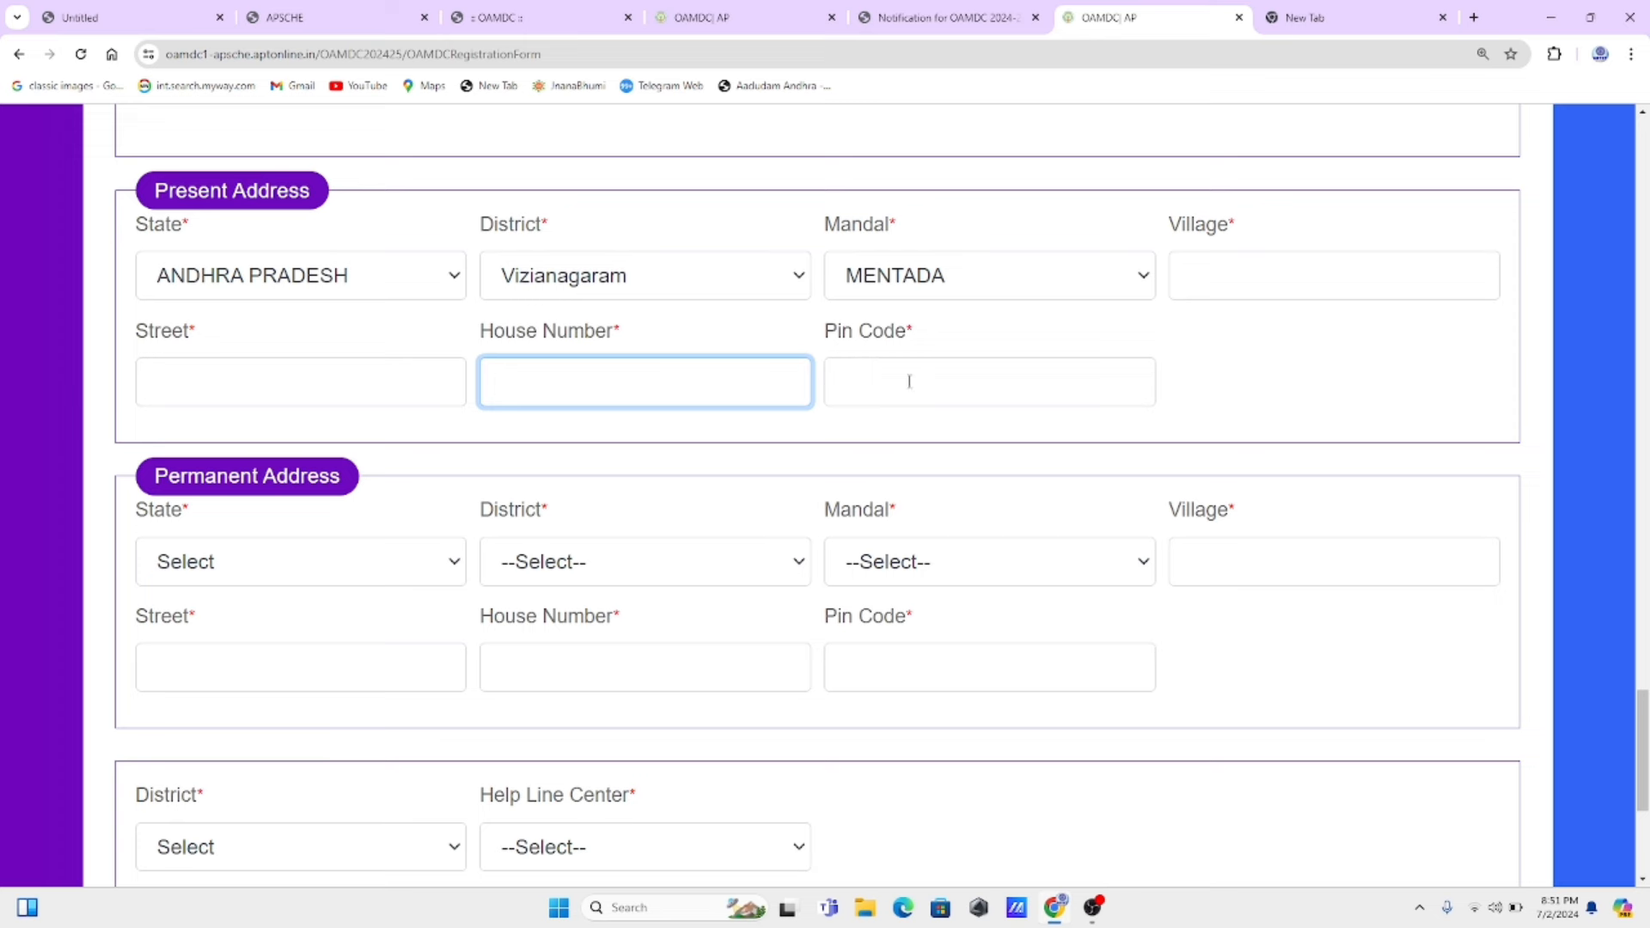
click(909, 382)
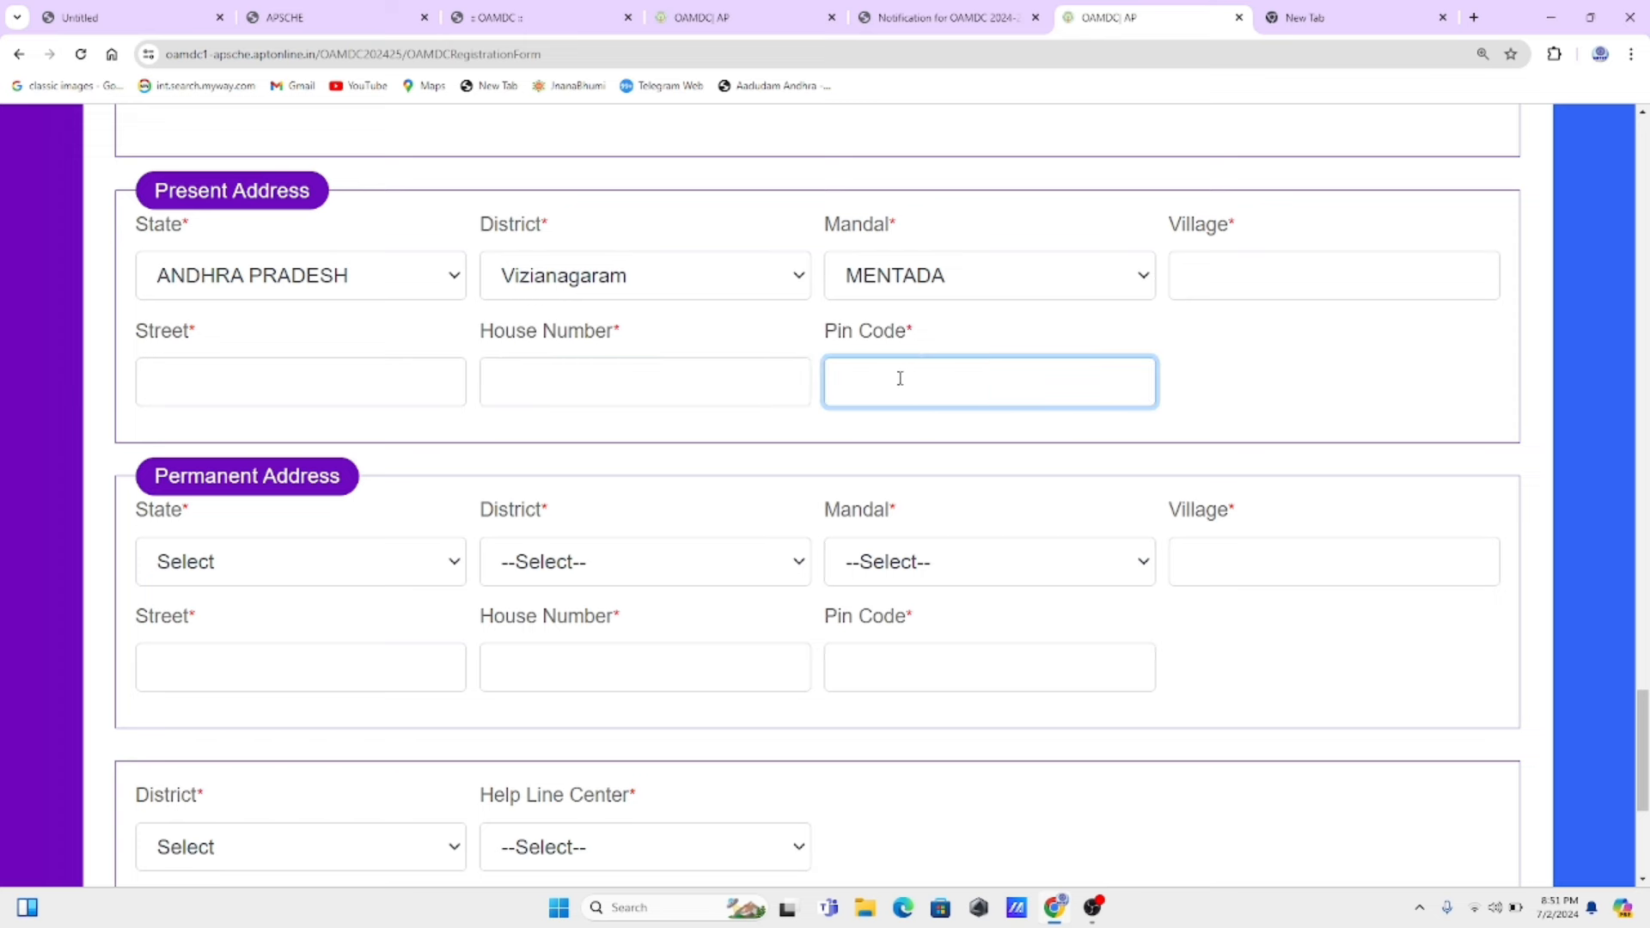
- Set the permanent address to state ANDHRA PRADESH, district Vizianagaram and mandal BADANGI
scroll(898, 381, down, 3)
click(213, 310)
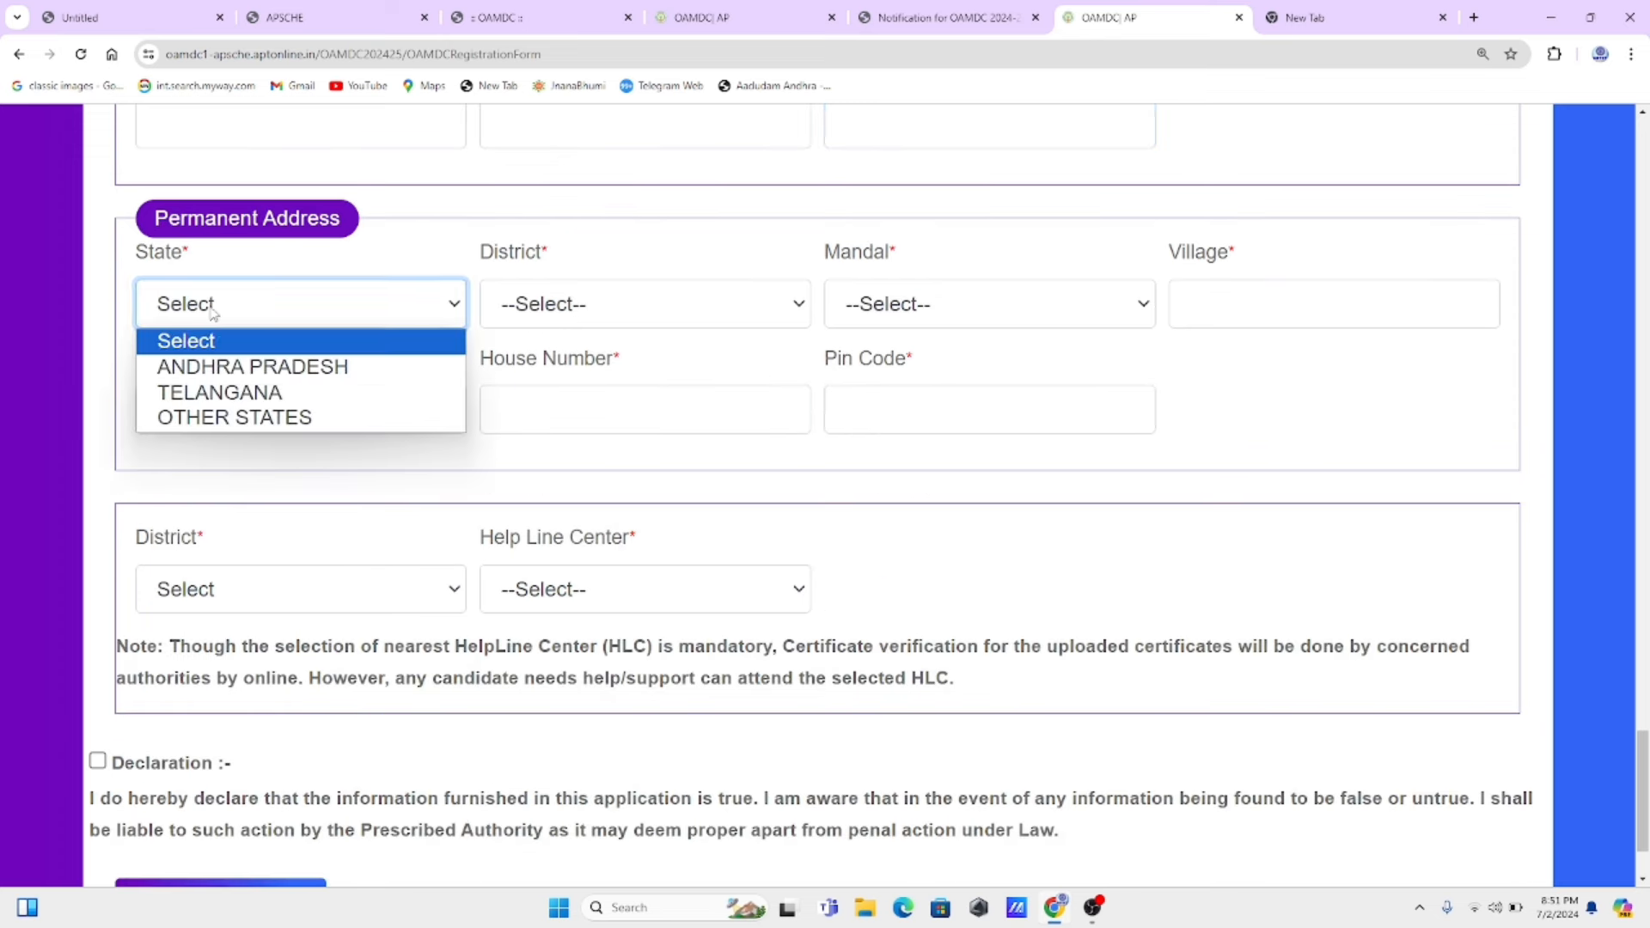
click(242, 368)
click(559, 316)
click(588, 391)
click(927, 311)
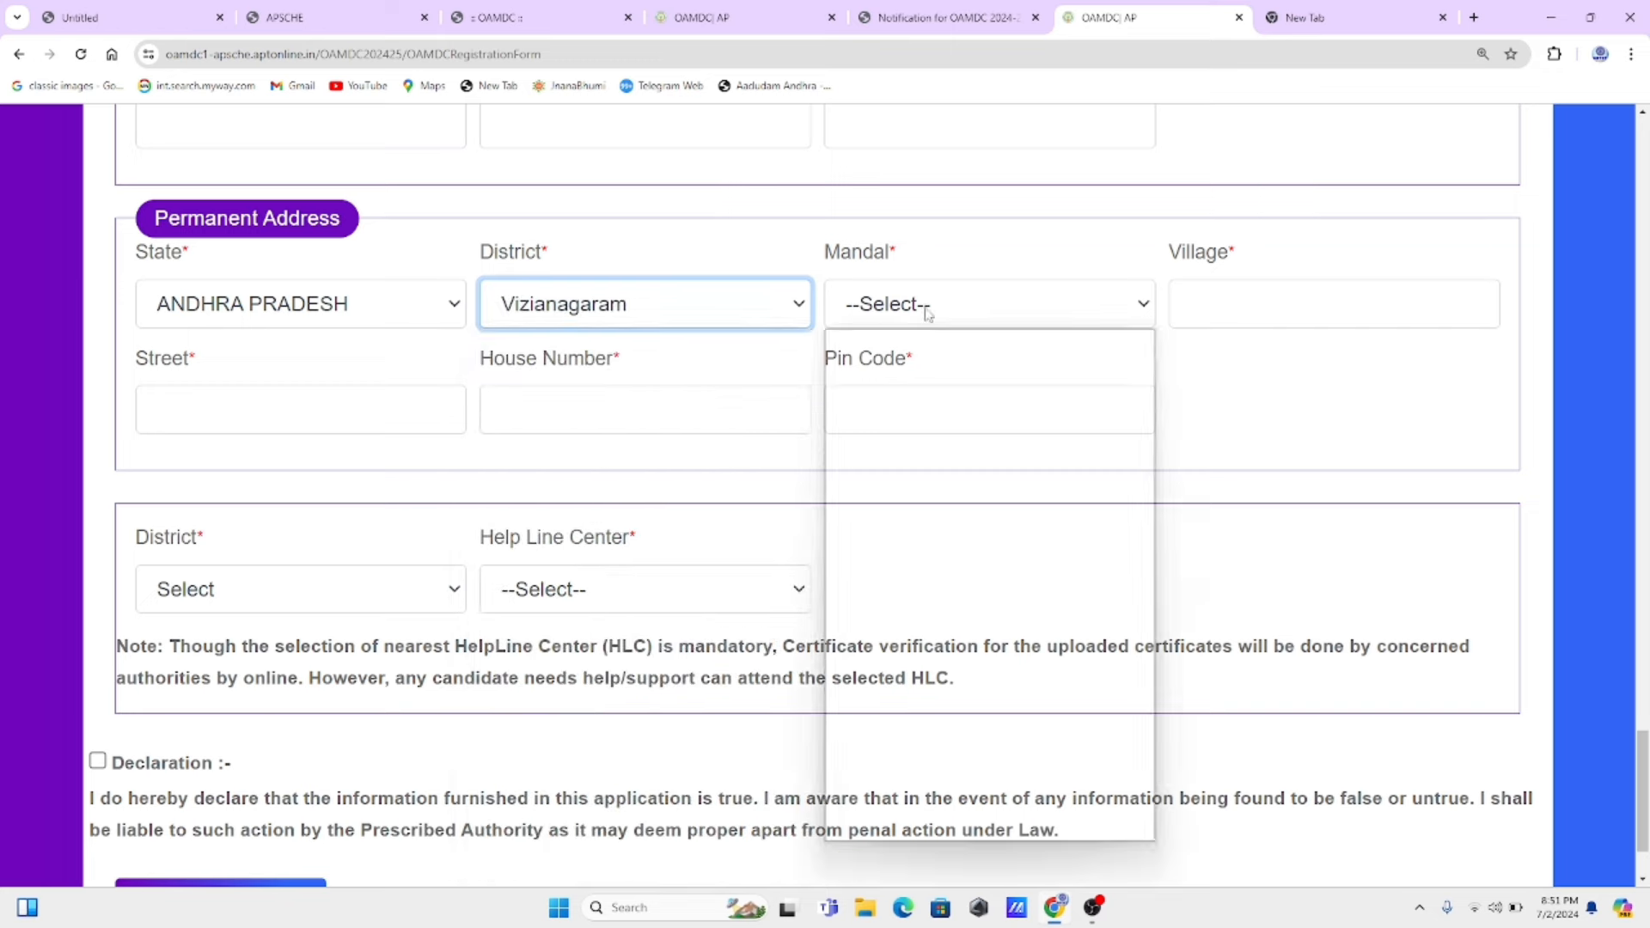
click(974, 381)
click(1201, 311)
click(378, 422)
click(608, 420)
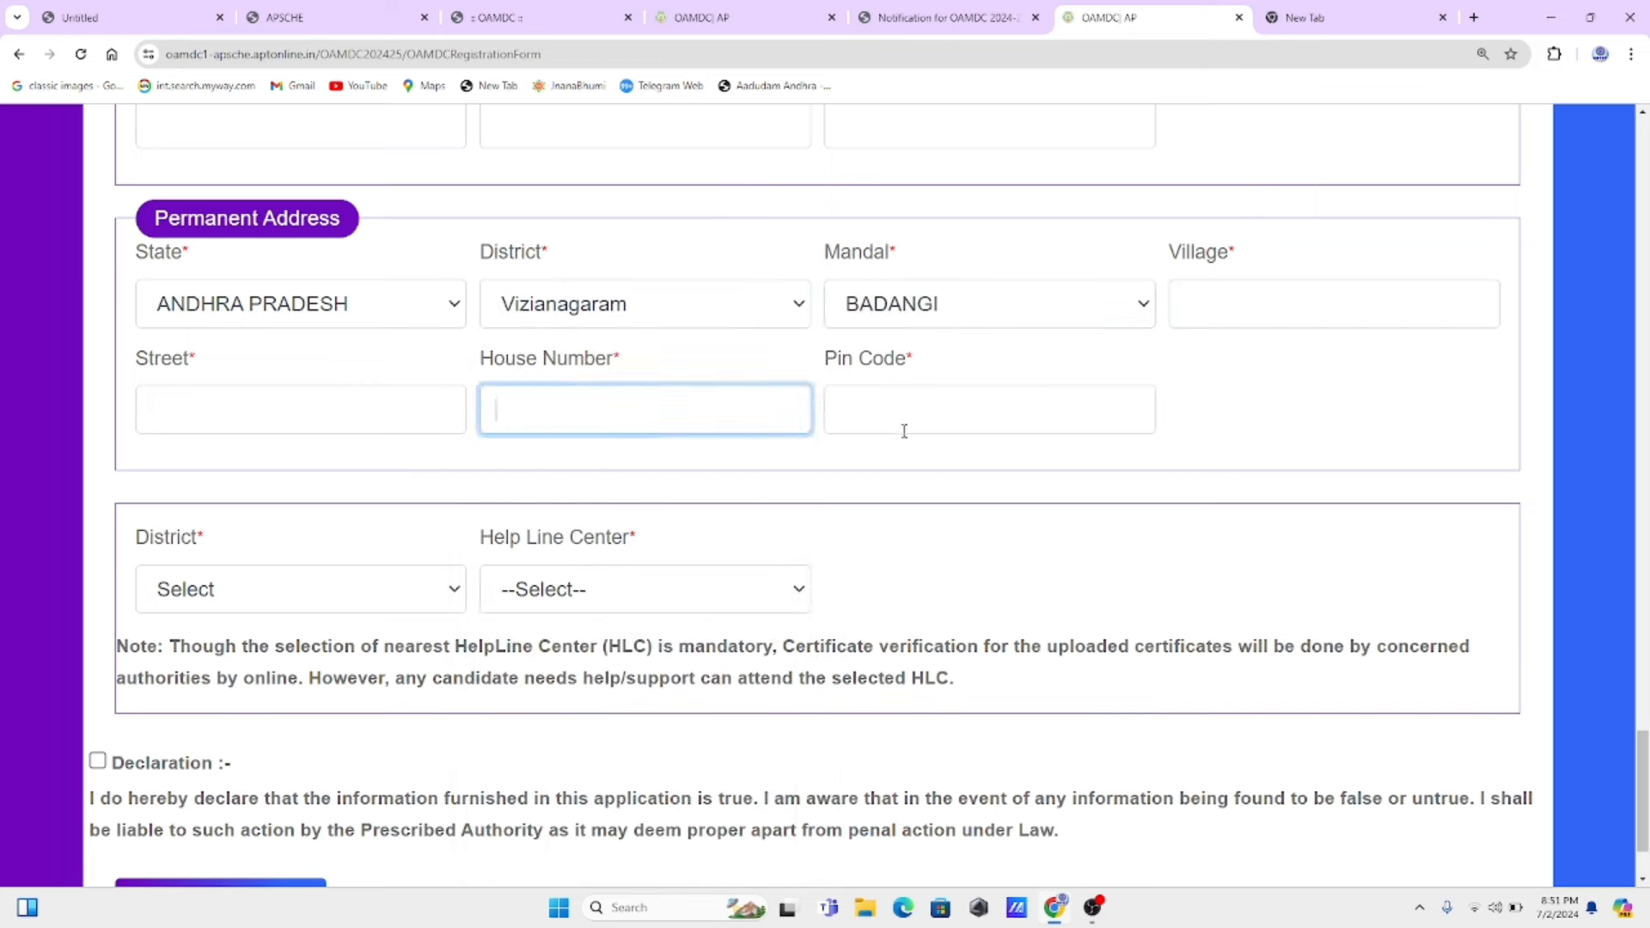
click(978, 444)
- Choose Annamayya as the help line district and GDC, Pileru - Pileru as the help line center
scroll(753, 443, down, 2)
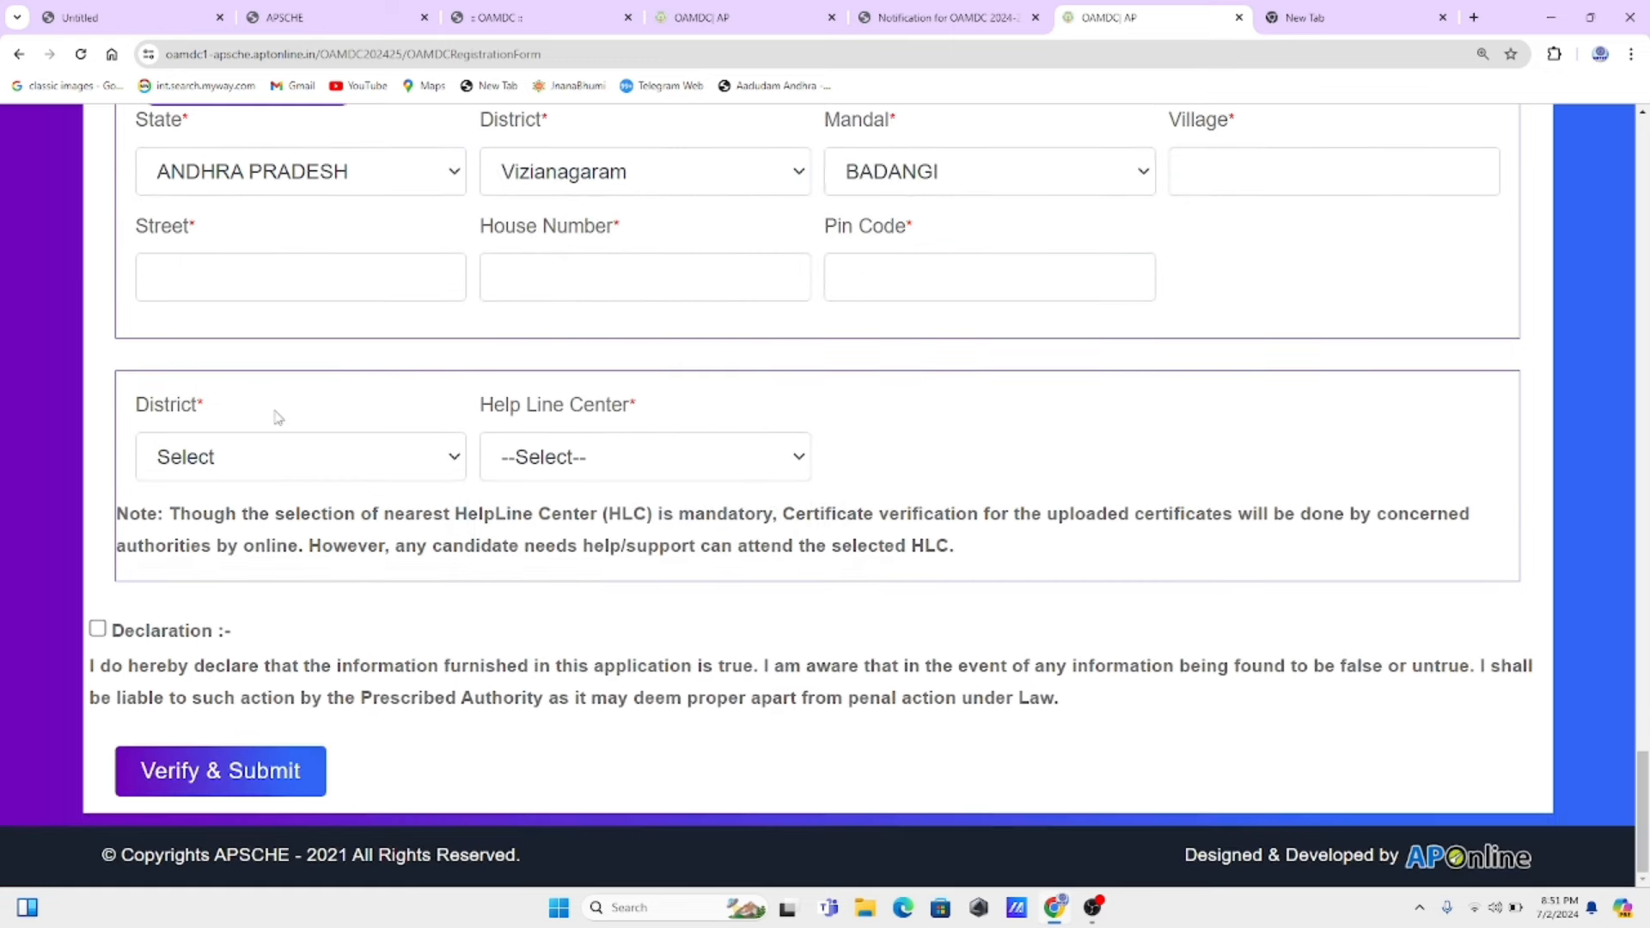
click(335, 457)
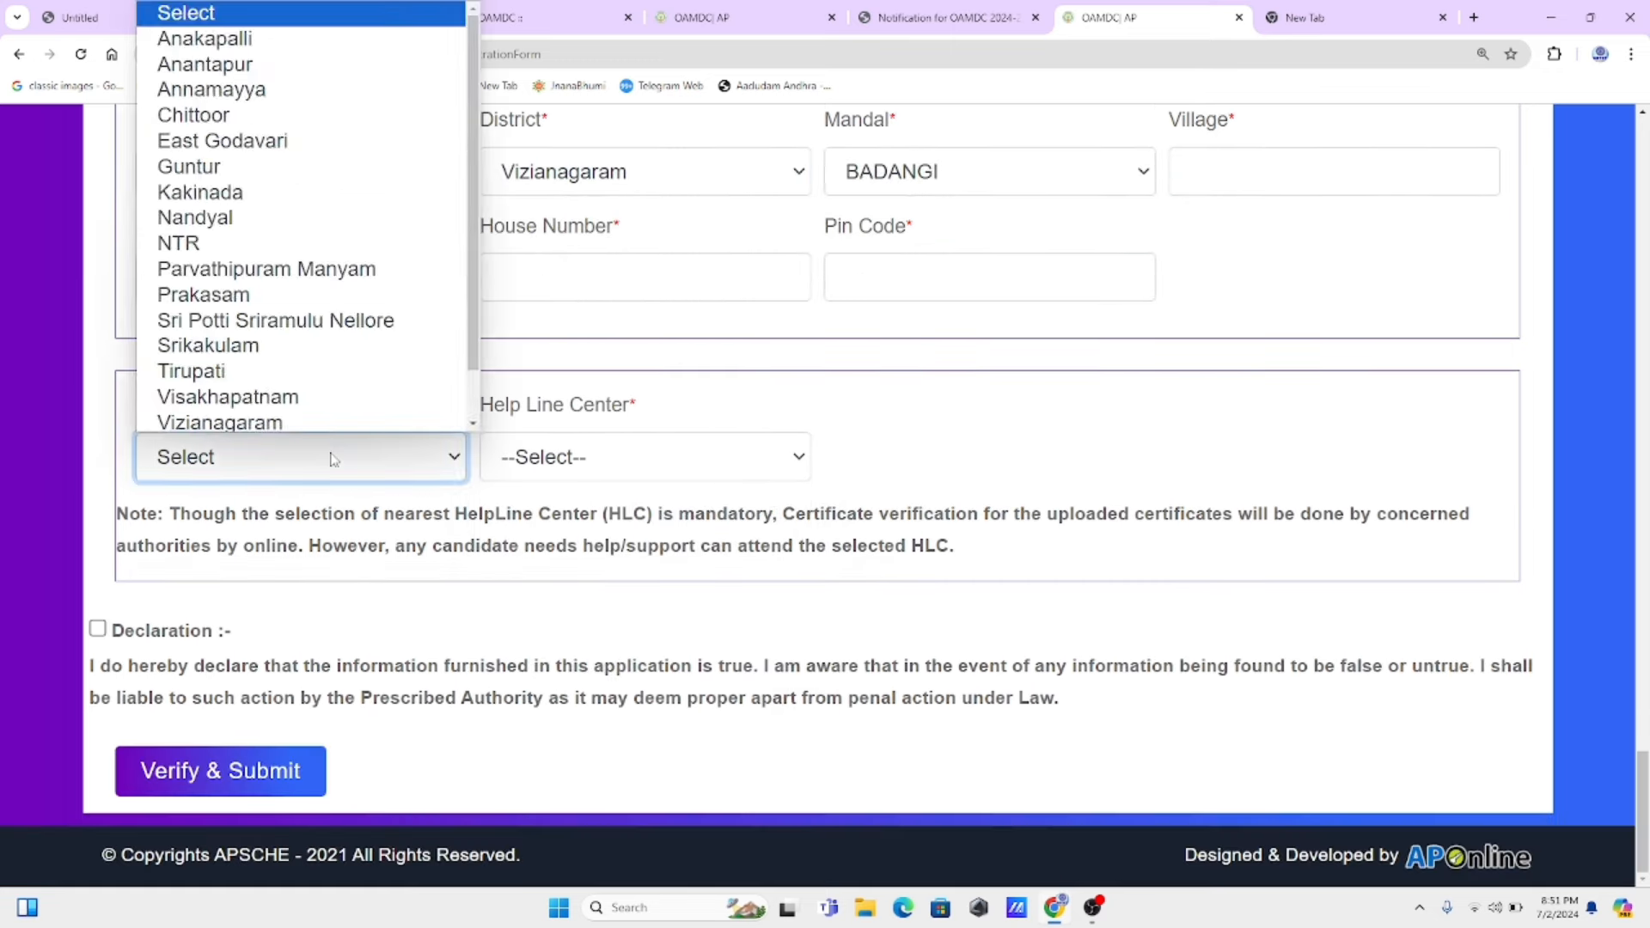
click(277, 86)
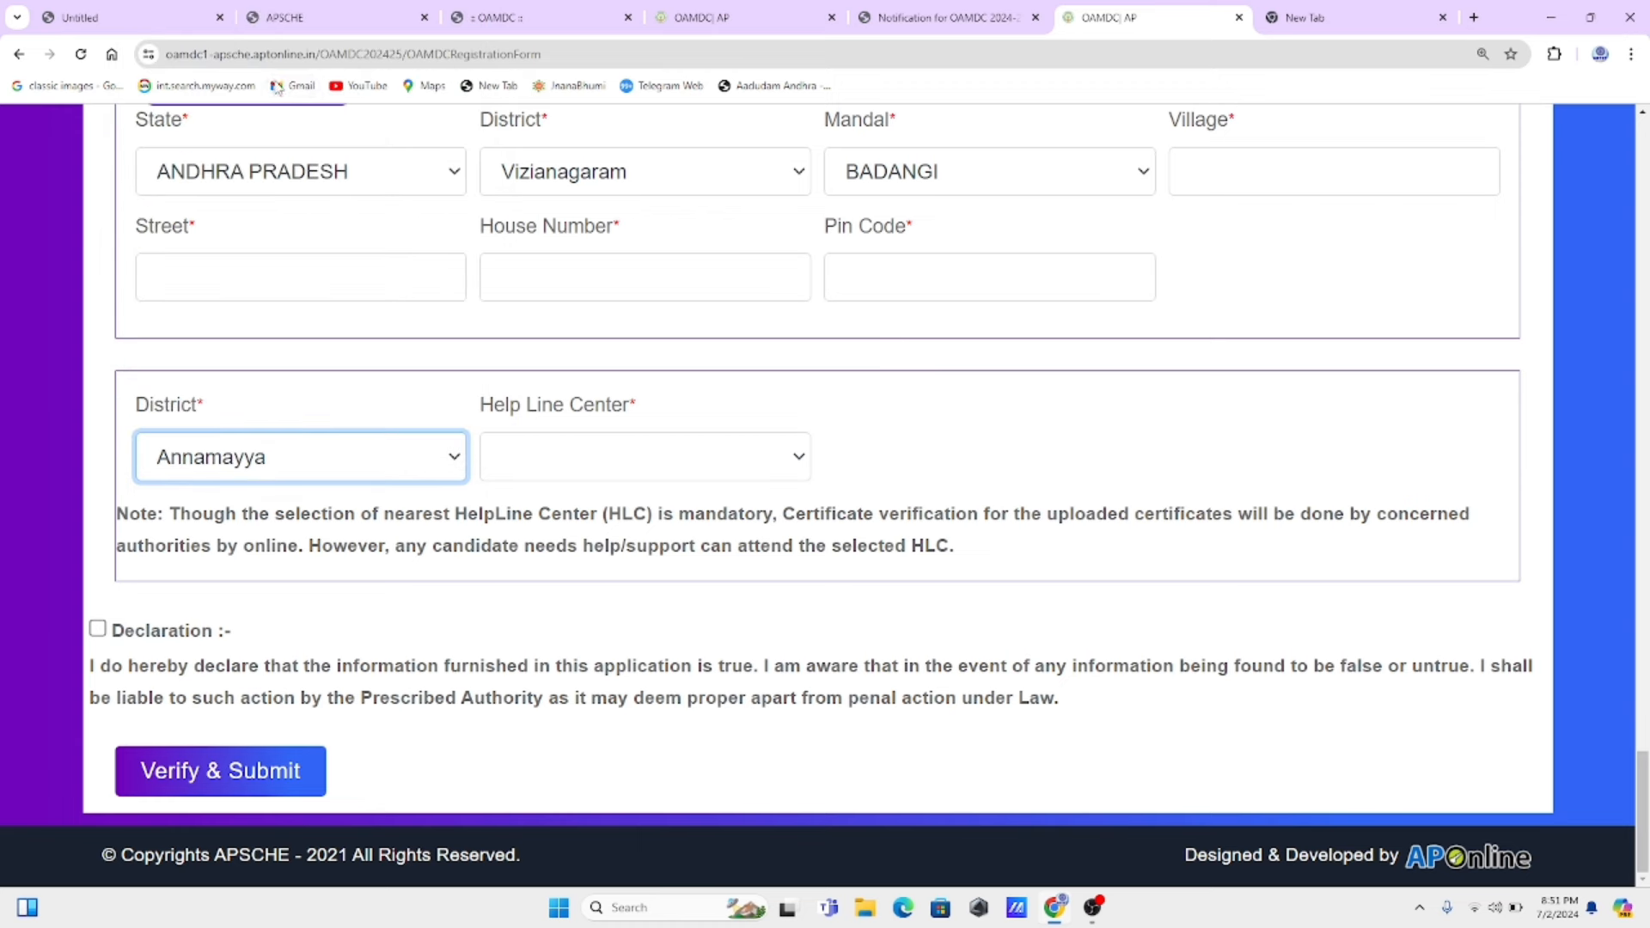
click(607, 471)
click(597, 519)
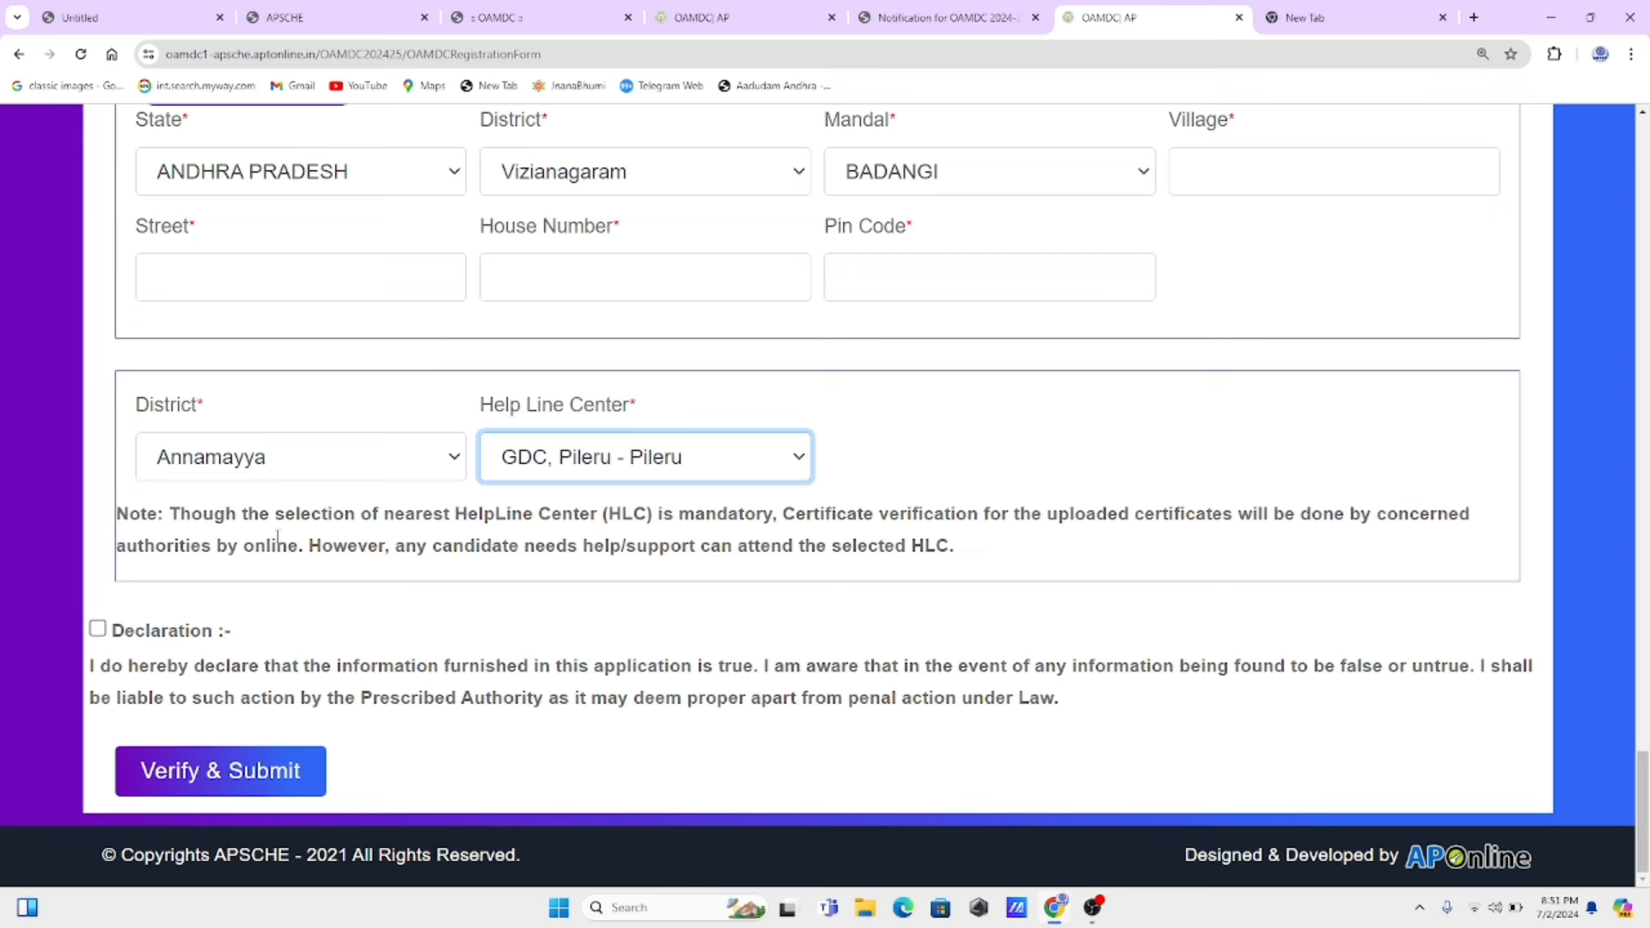
- Read the note on selecting the nearest HelpLine Center and the online certificate verification
drag(173, 546, 798, 518)
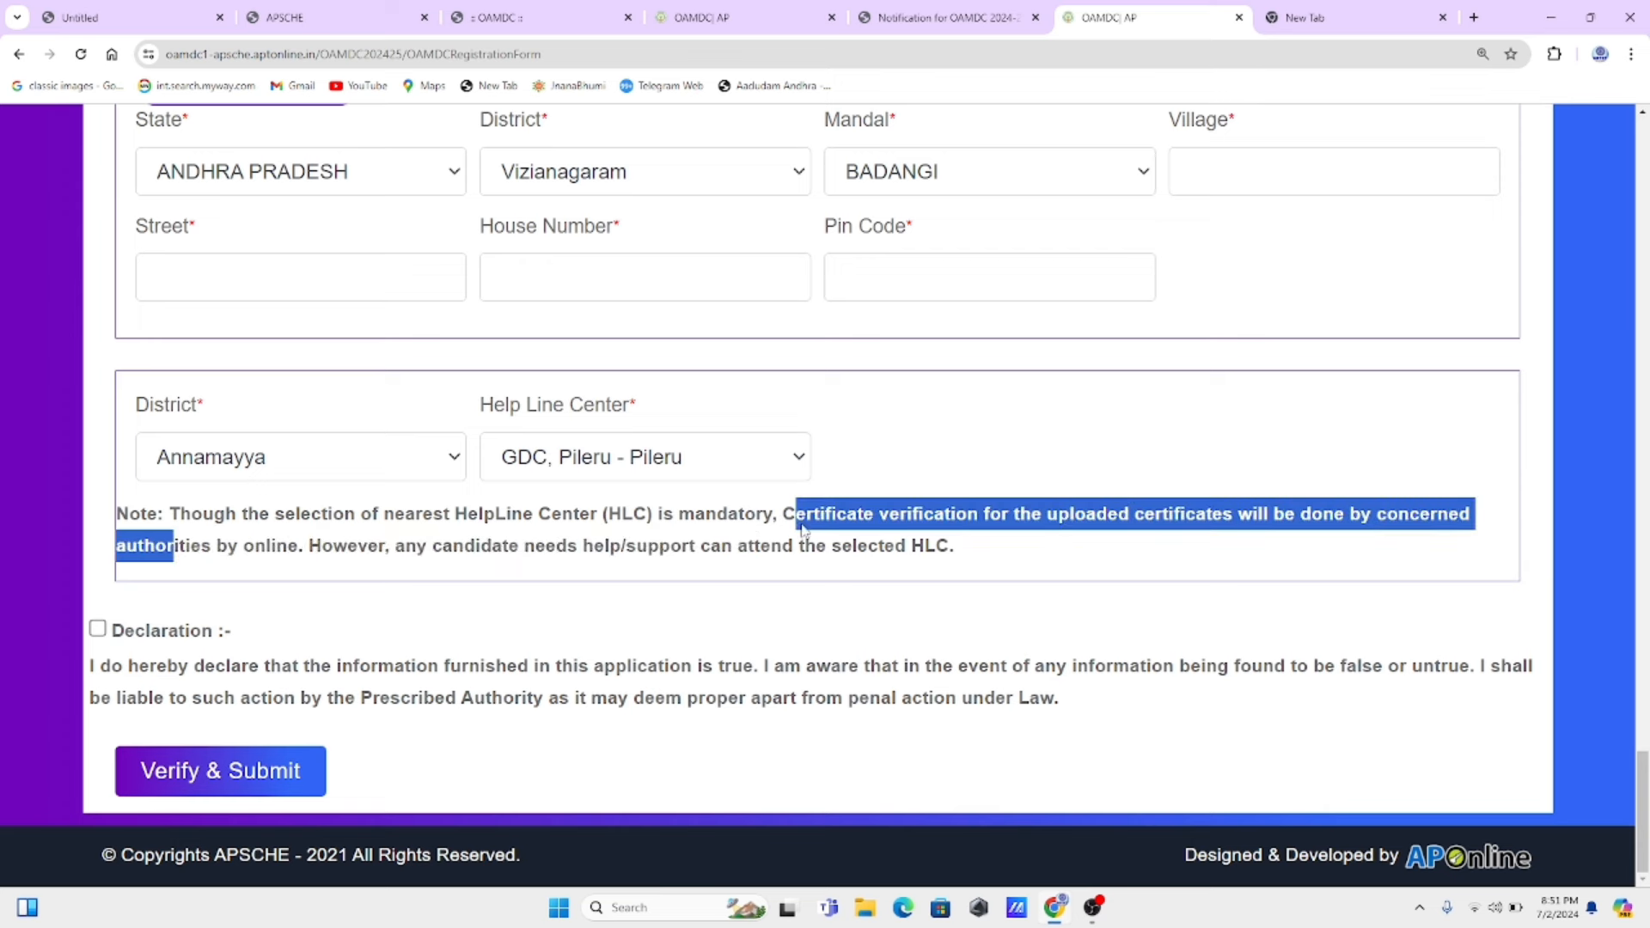
drag(246, 514, 320, 564)
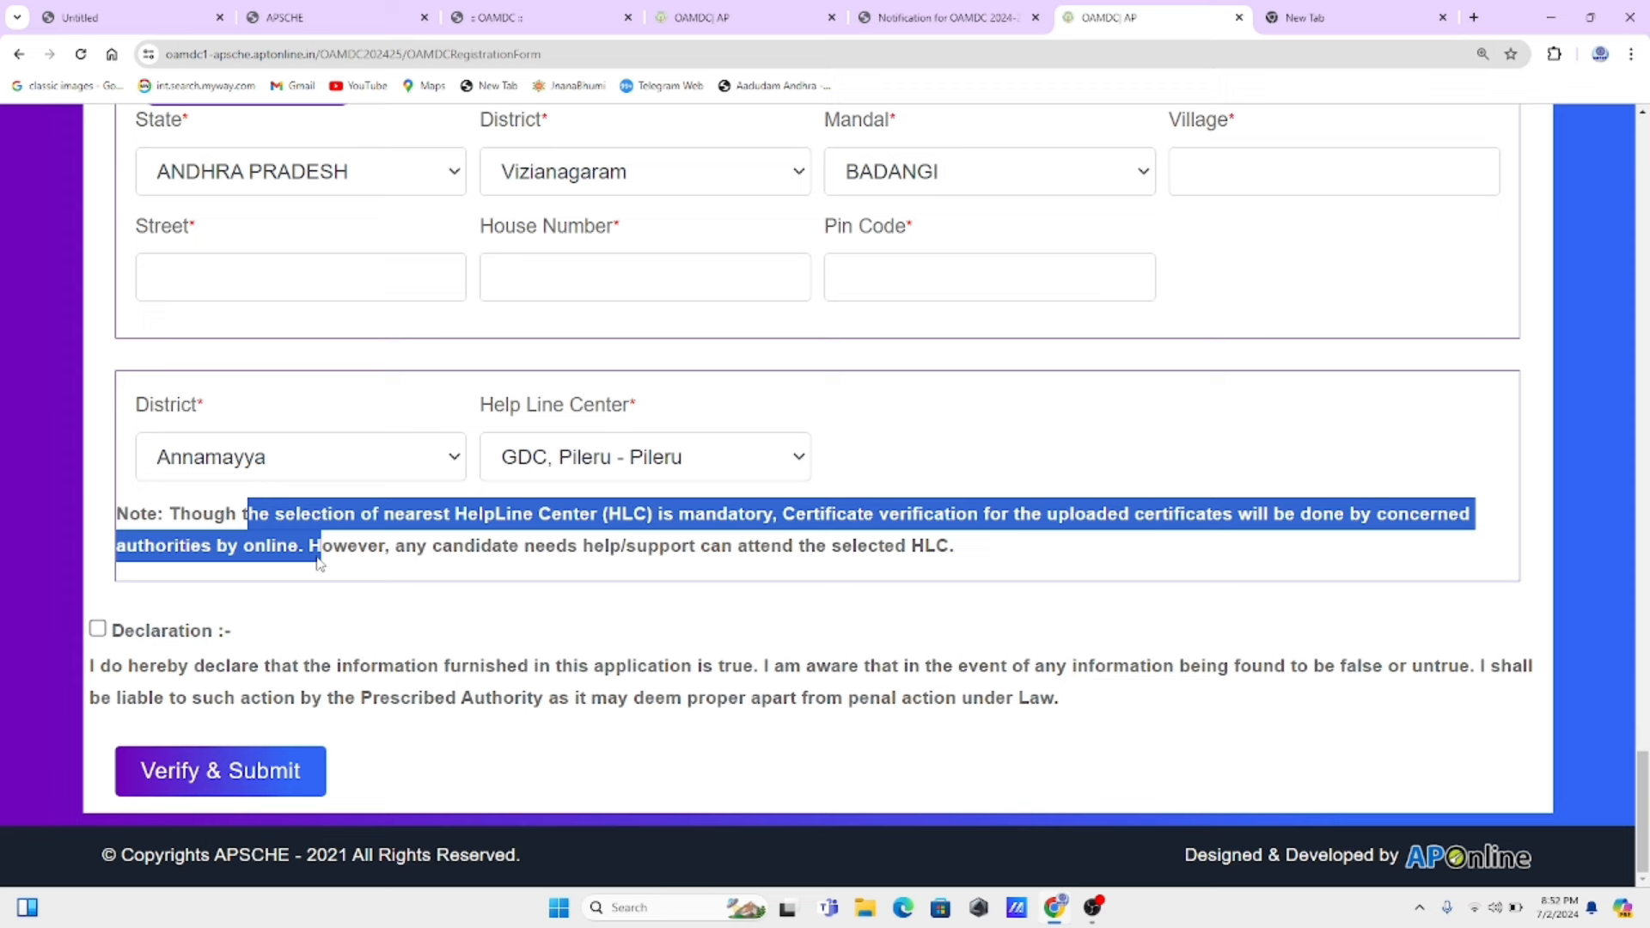
drag(320, 563, 705, 460)
- Set the help line district to Anakapalli and the help line center to GDC, Chodavaram - Chodavaram
click(710, 461)
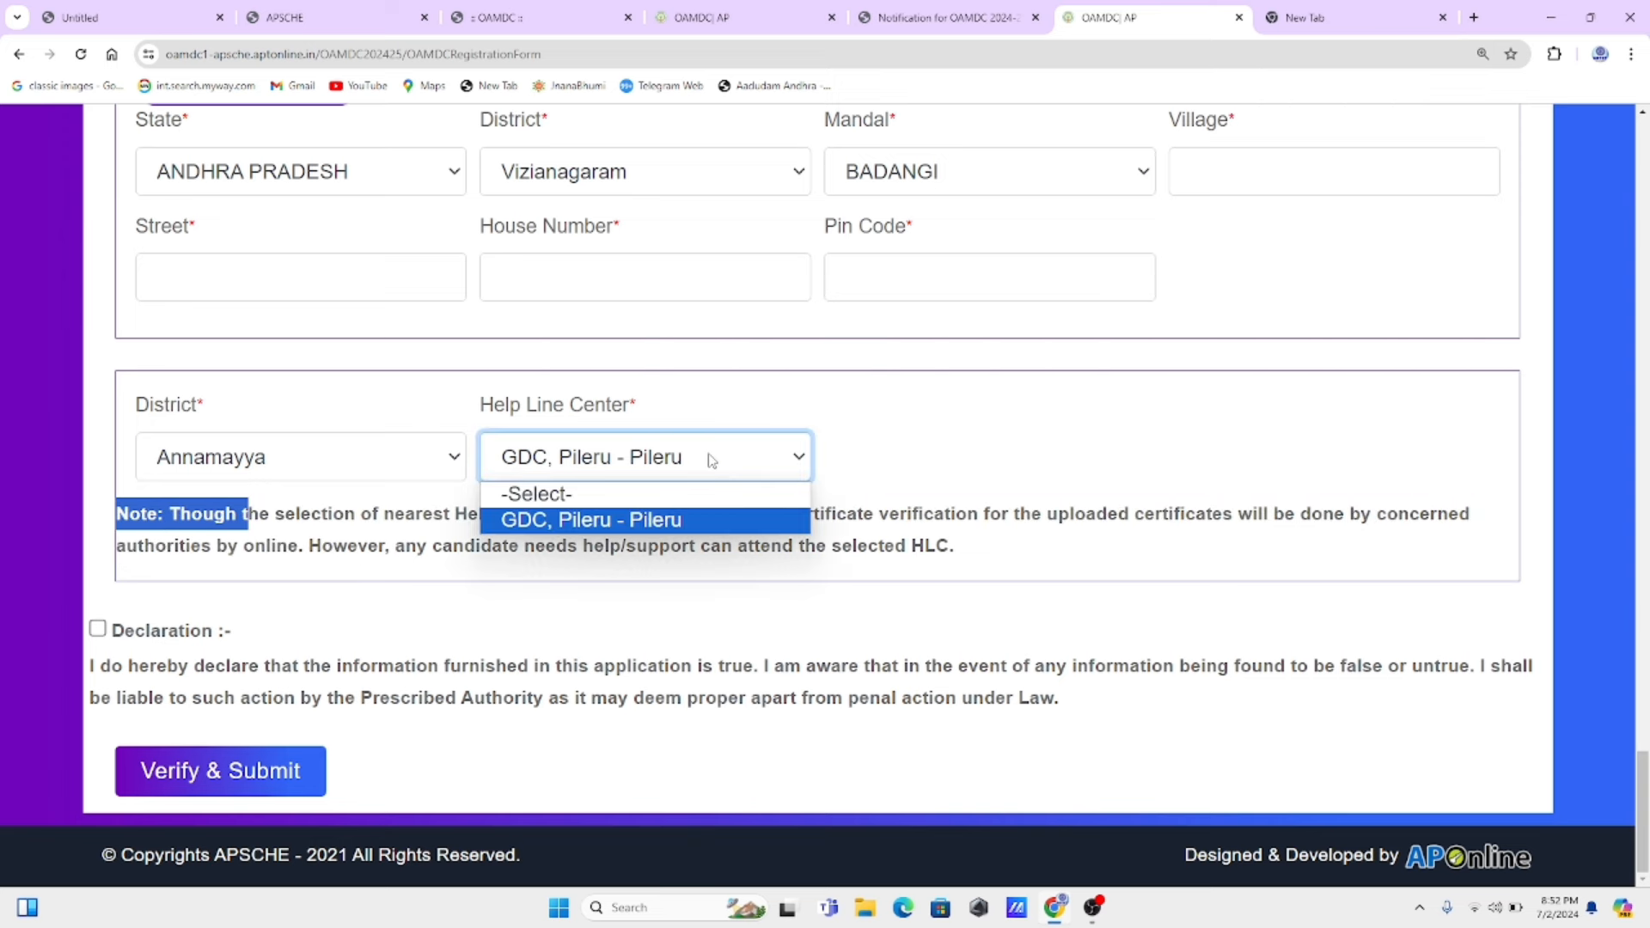
click(207, 451)
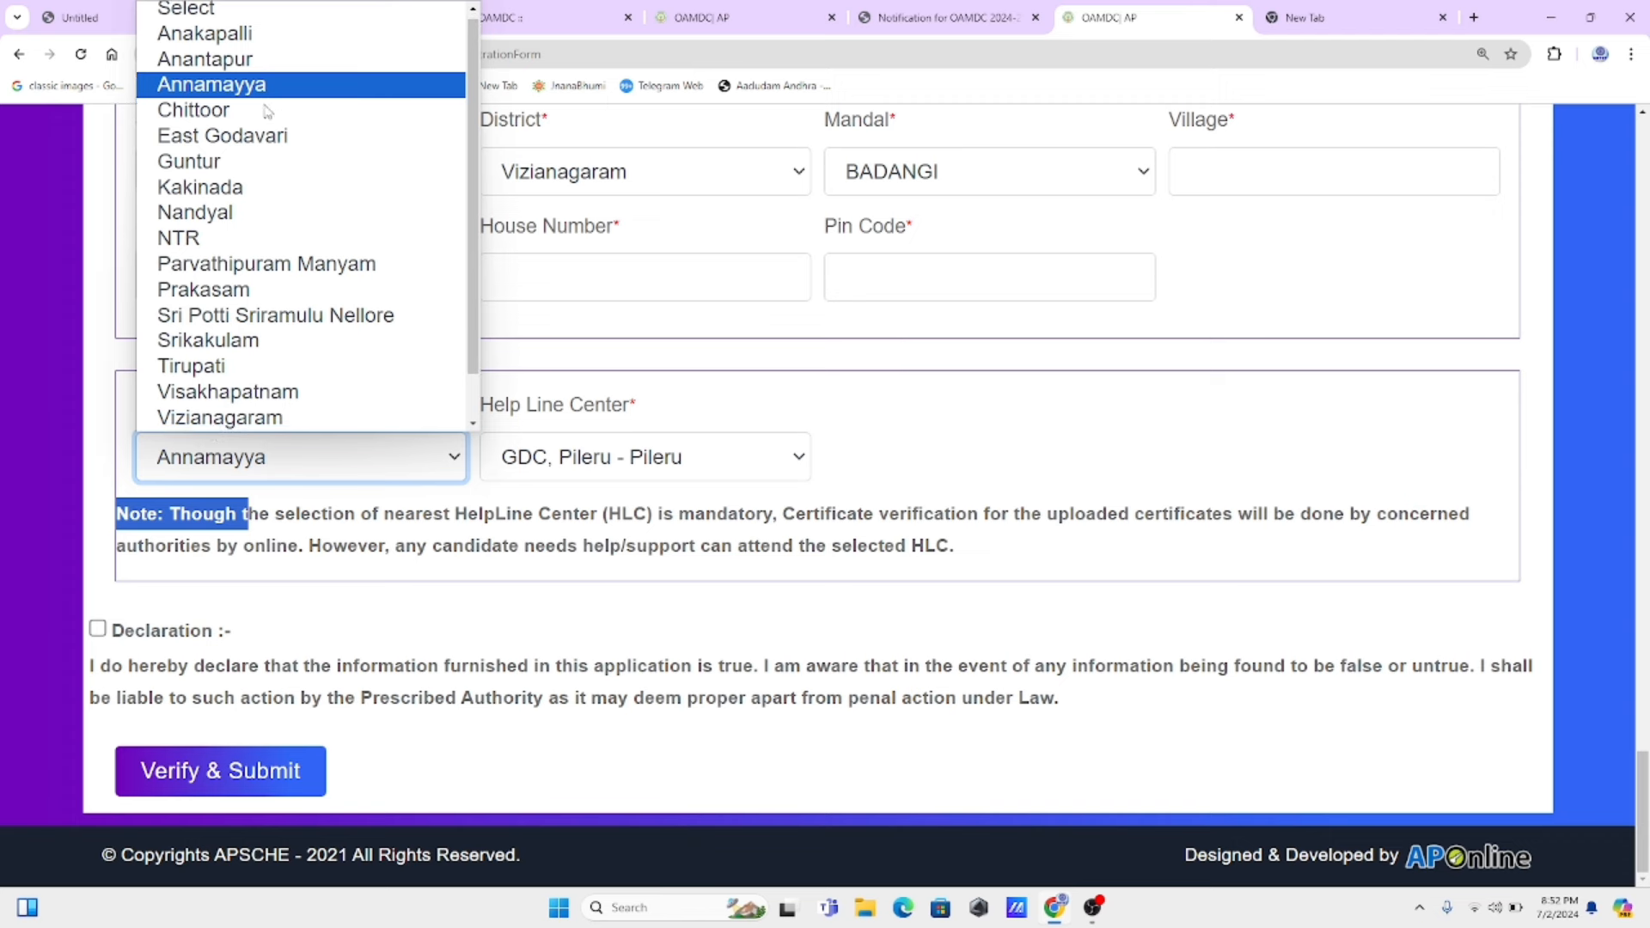
click(258, 34)
click(691, 456)
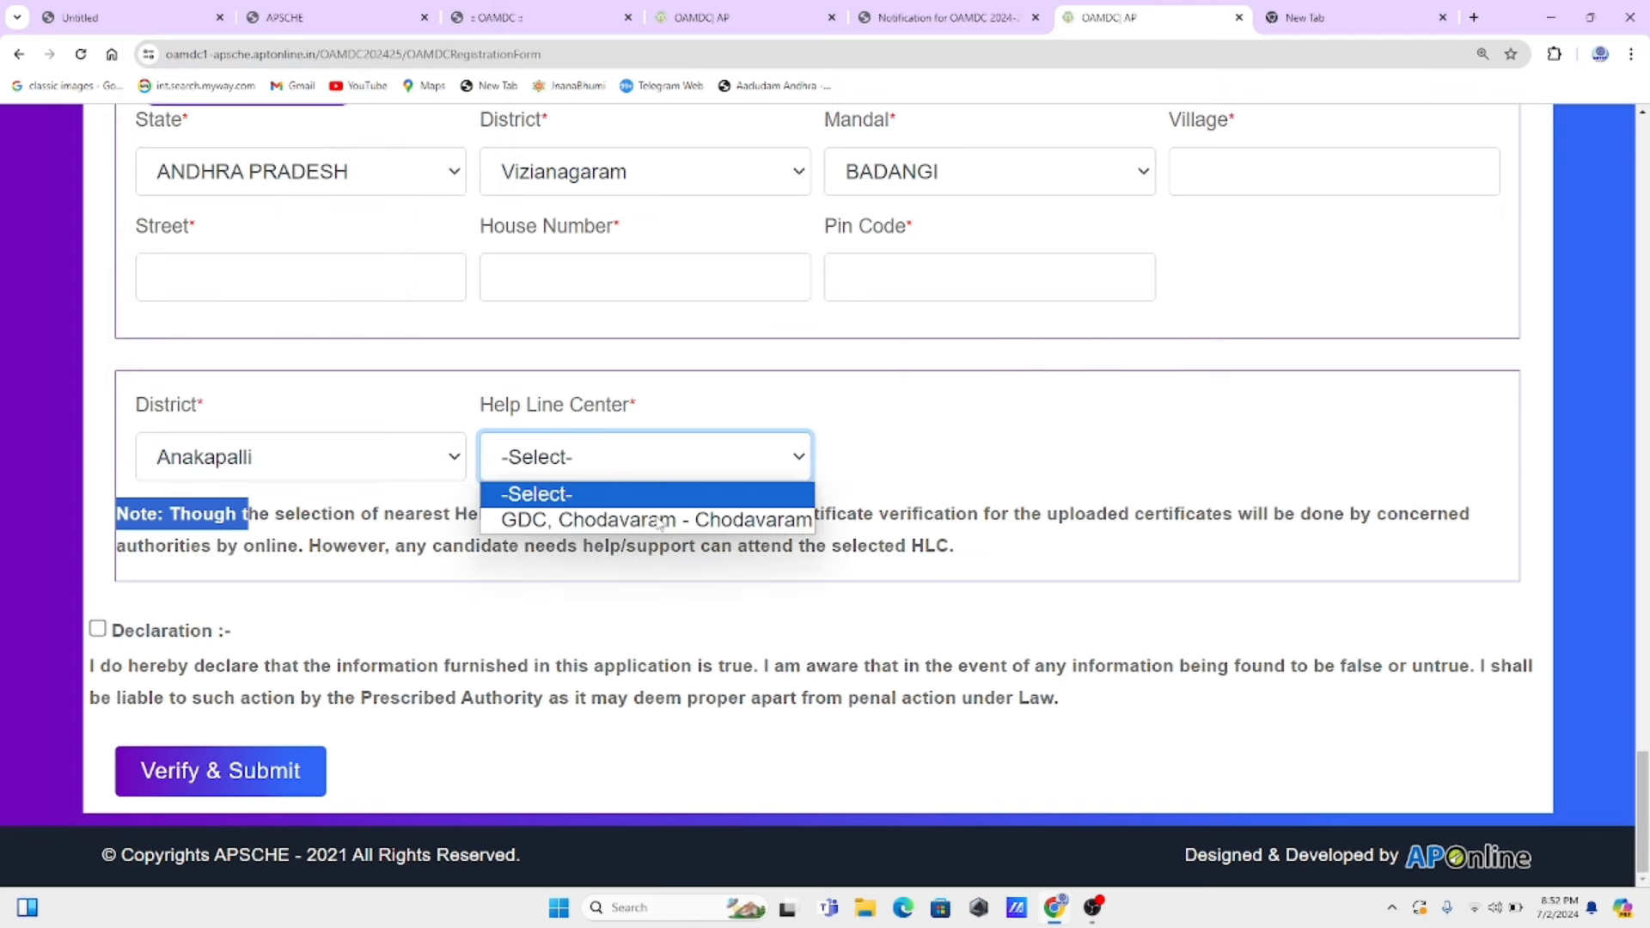
click(661, 521)
- Change the help line district to Visakhapatnam and choose GDC (Dr.VSK)(A), Visakhapatnam - Visakhapatnam as the center
click(332, 463)
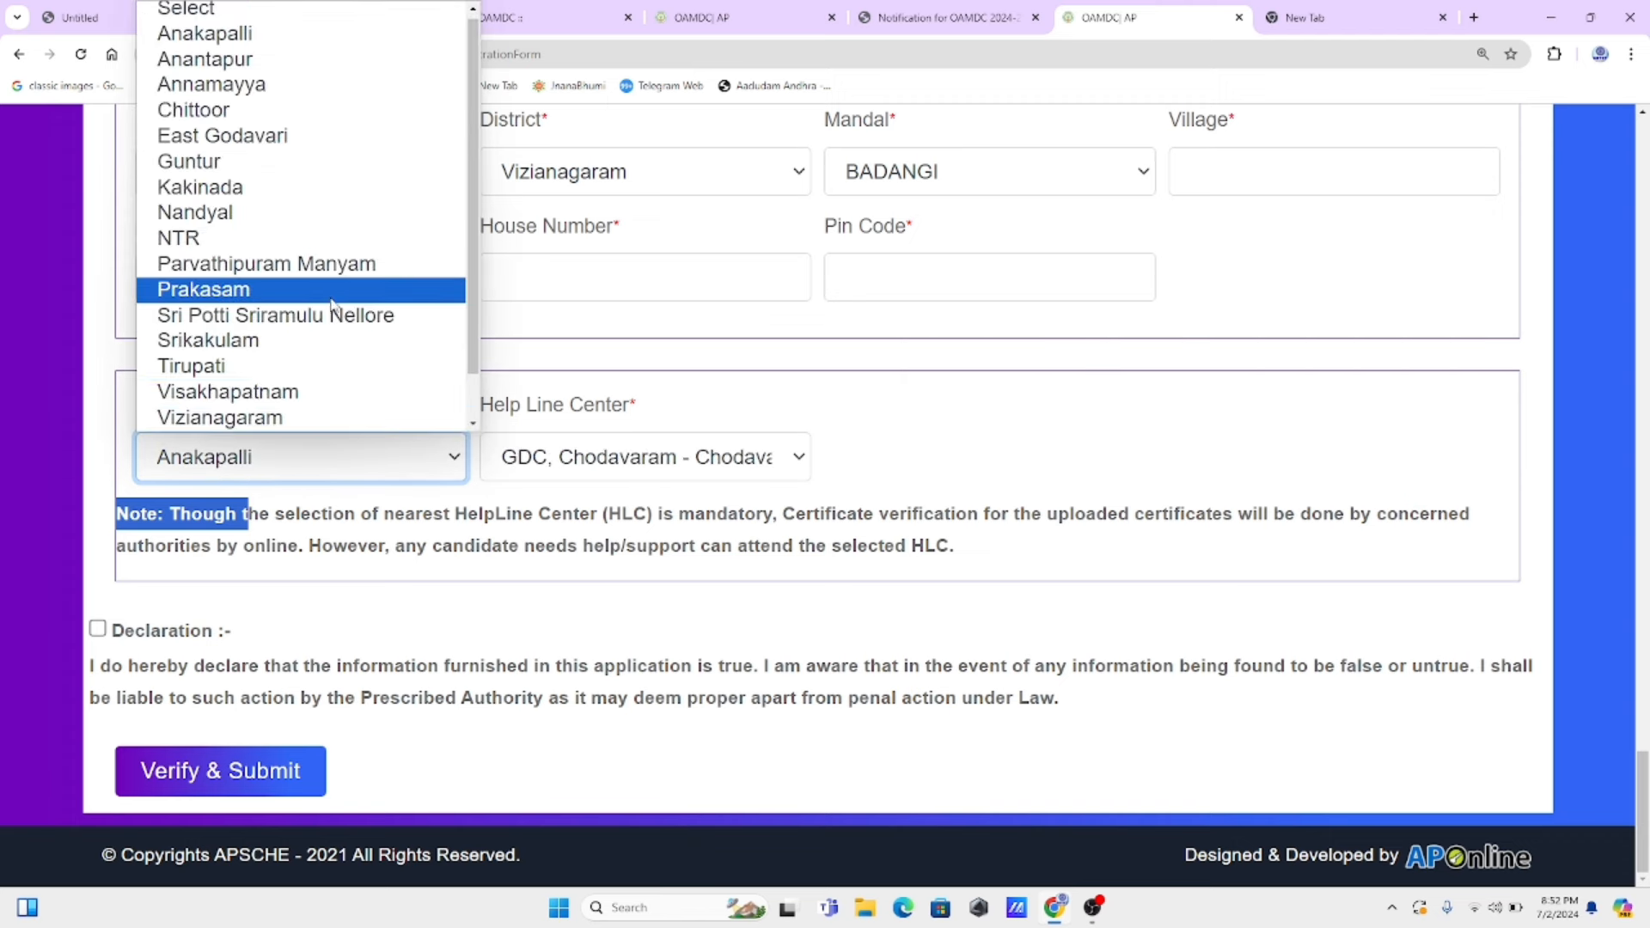
click(280, 394)
click(640, 460)
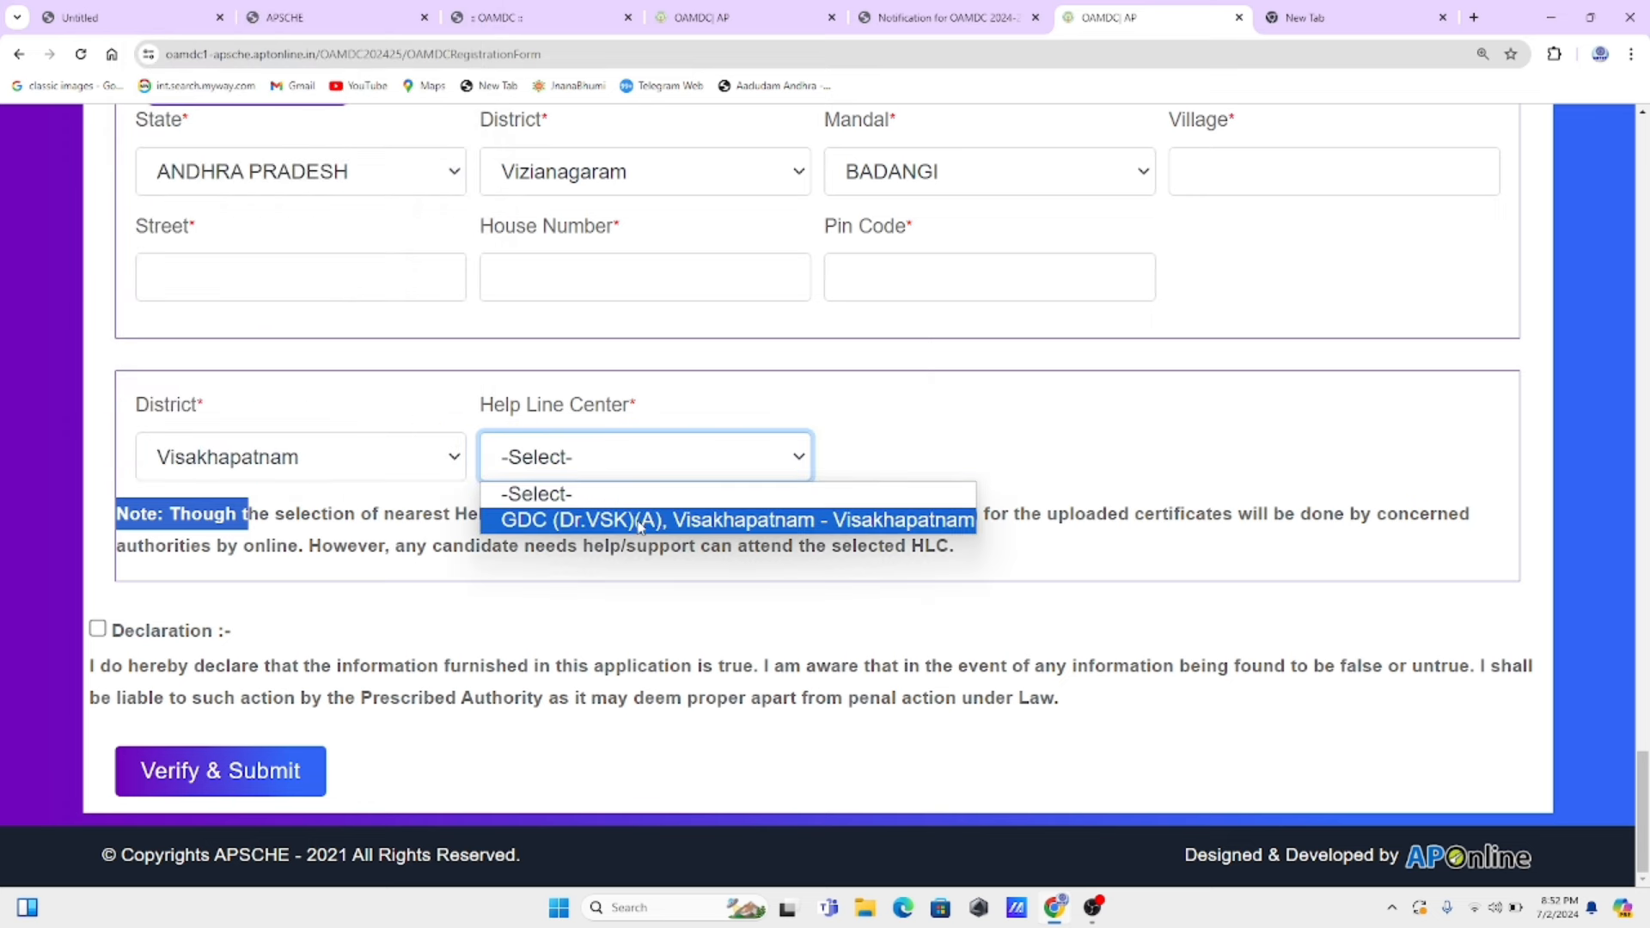
click(707, 526)
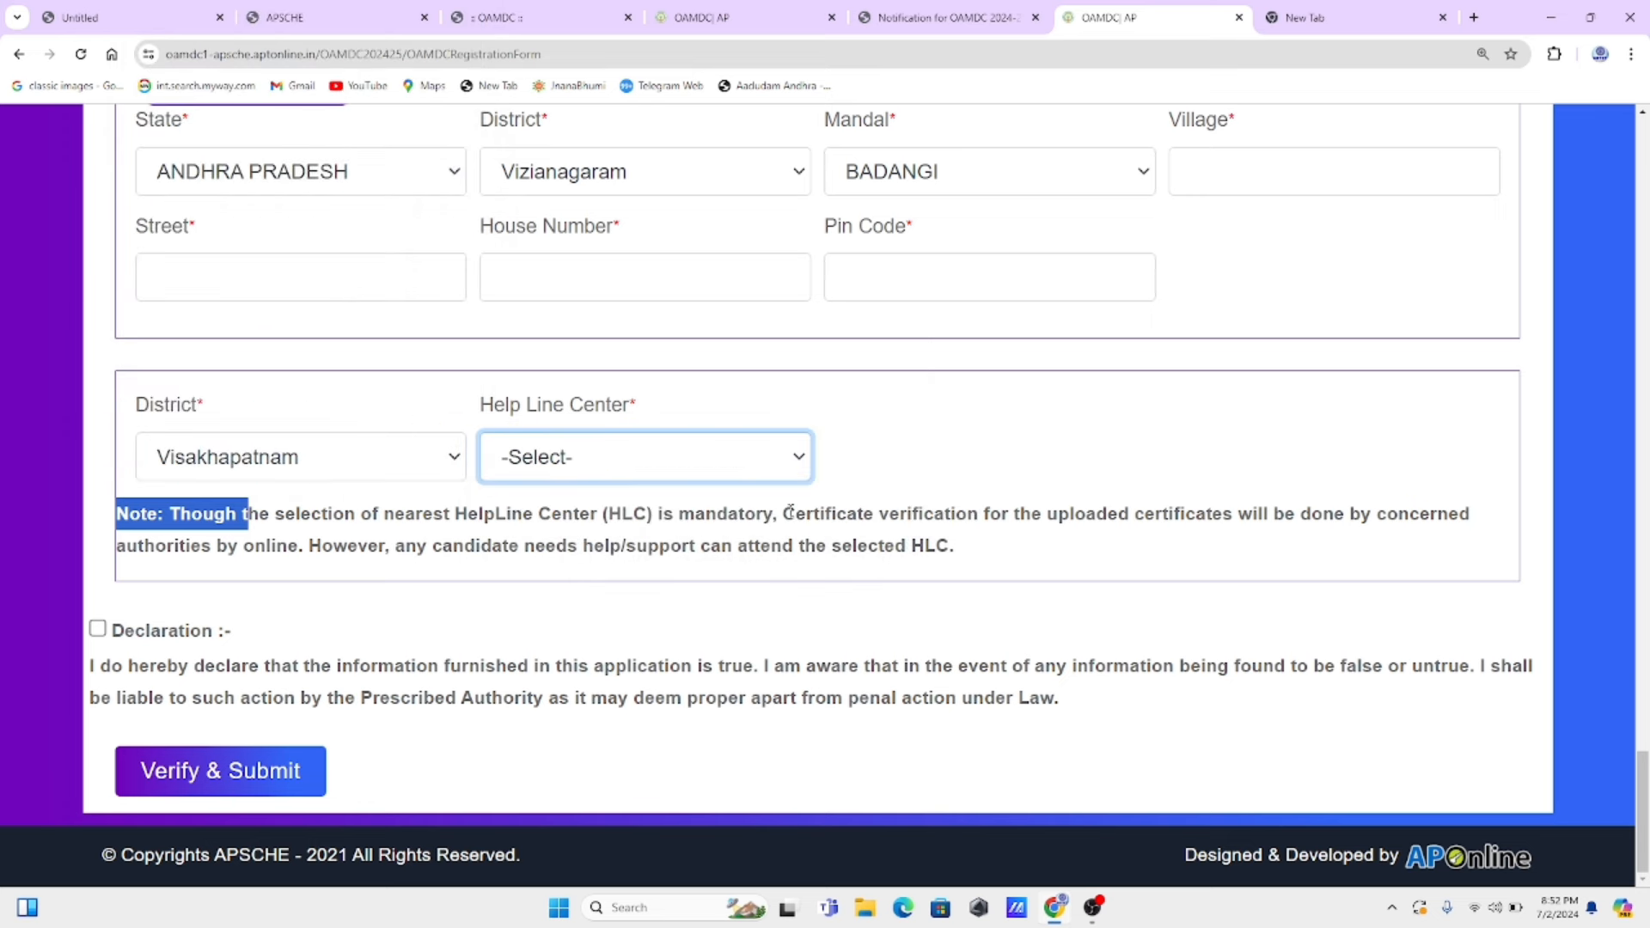
- Select Srikakulam as the help line district and GDC (W)(A), Srikakulam - Srikakulam as the help line center
click(282, 460)
scroll(413, 292, down, 1)
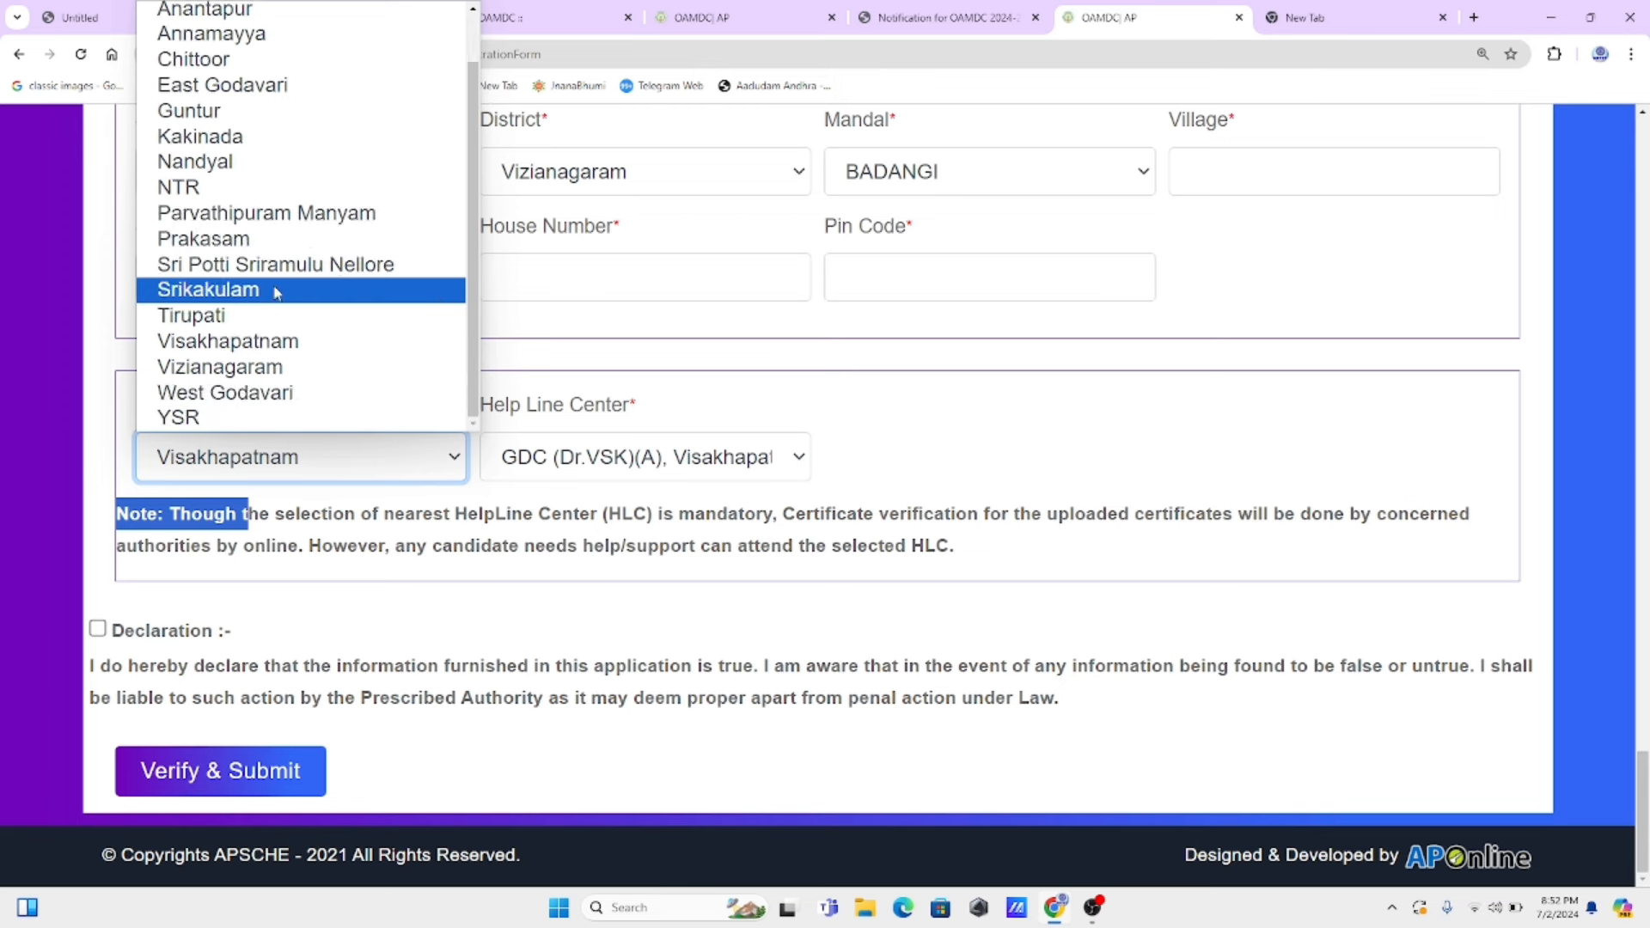
click(387, 276)
click(655, 471)
click(645, 448)
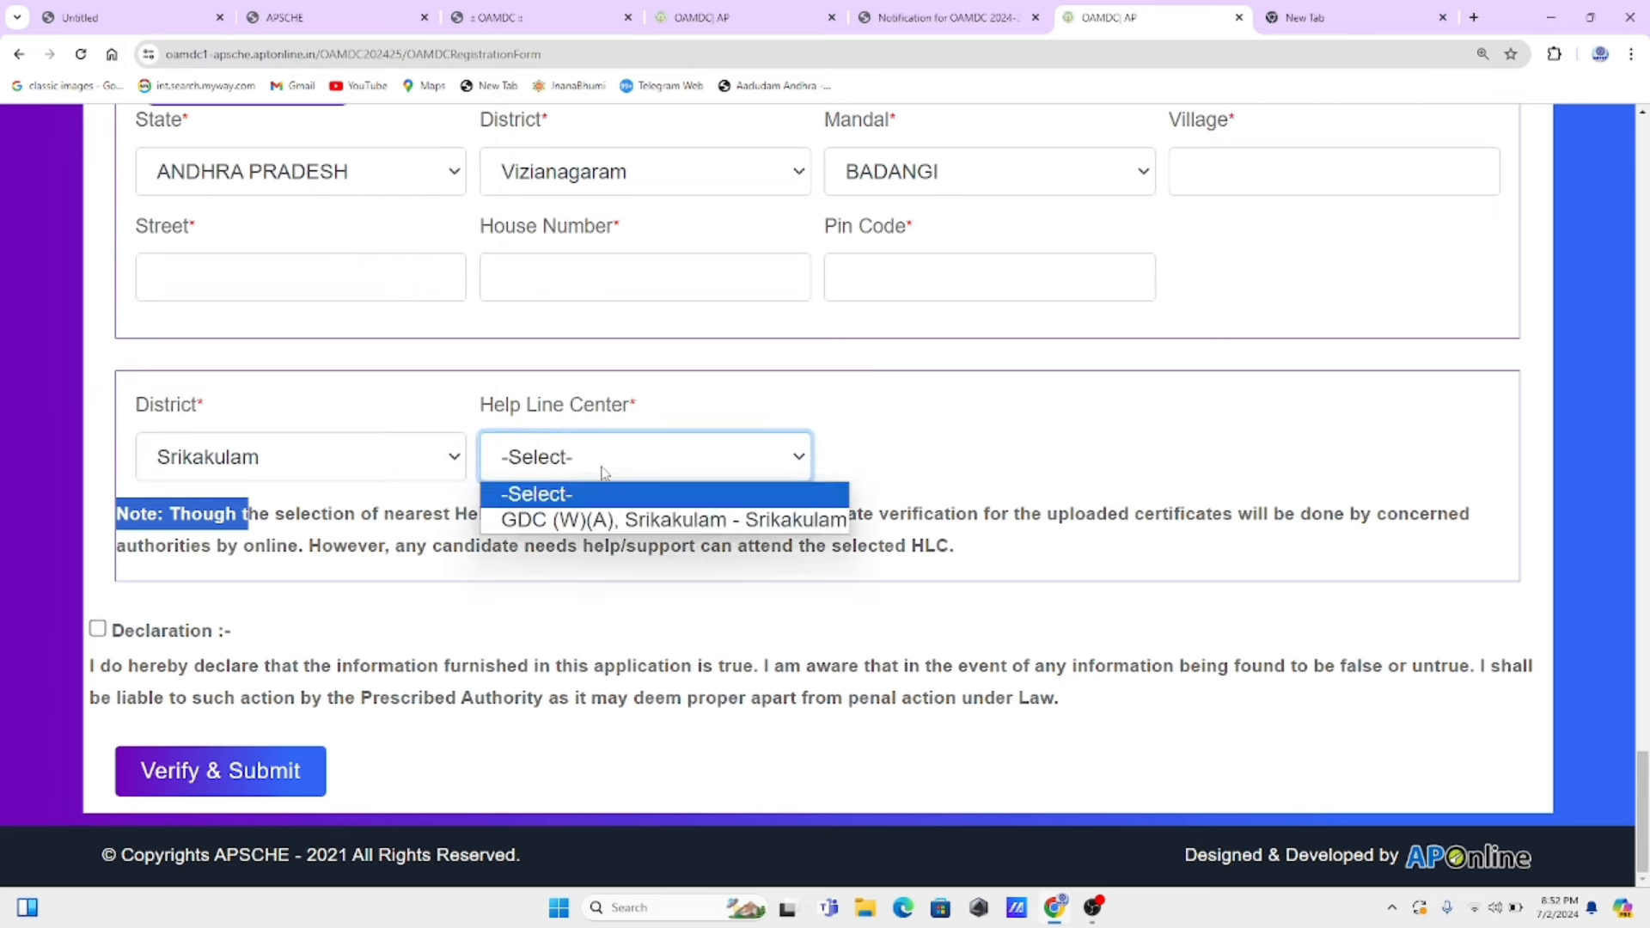
click(557, 520)
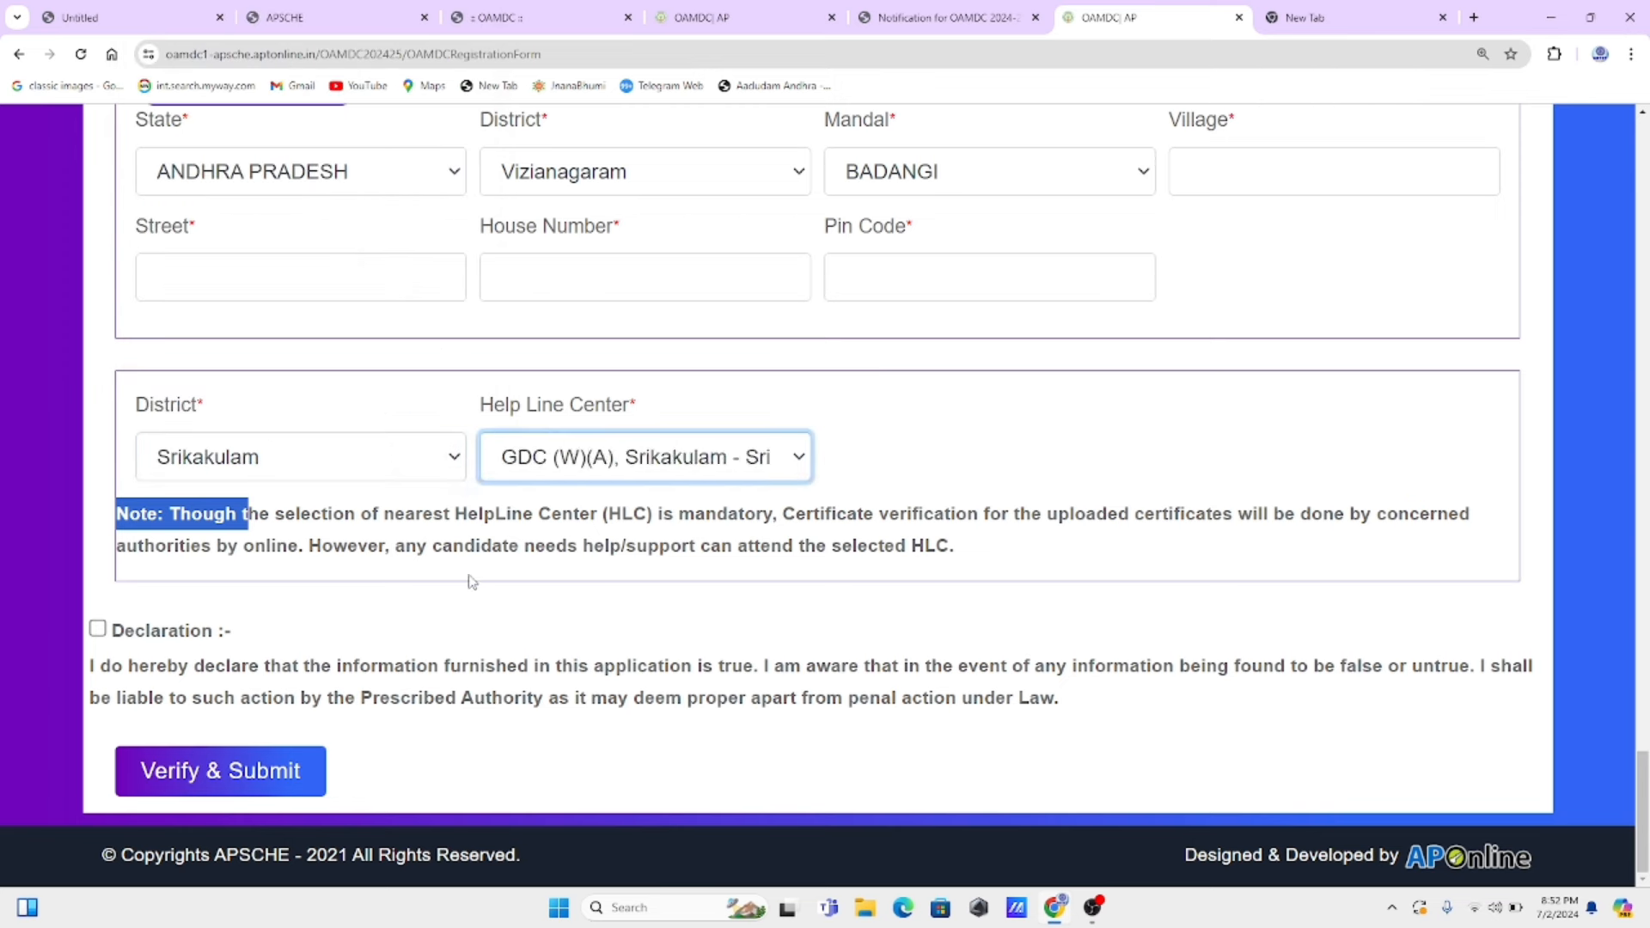
- Accept the declaration, read its text and try to submit the registration form for verification
click(97, 632)
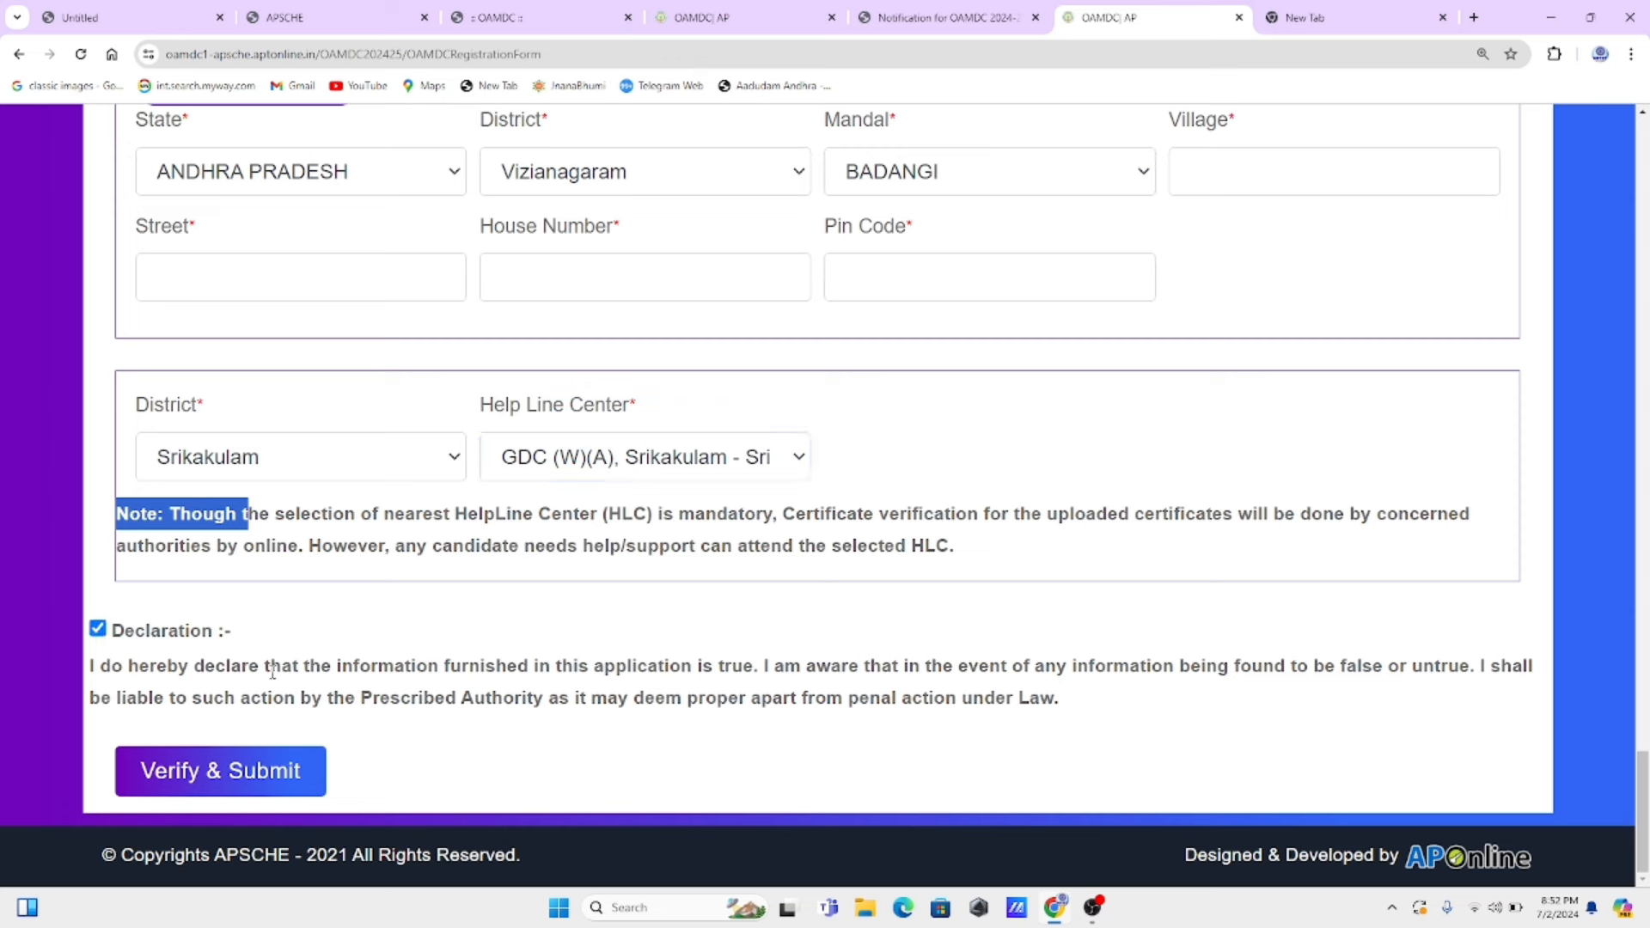
drag(110, 666, 1558, 715)
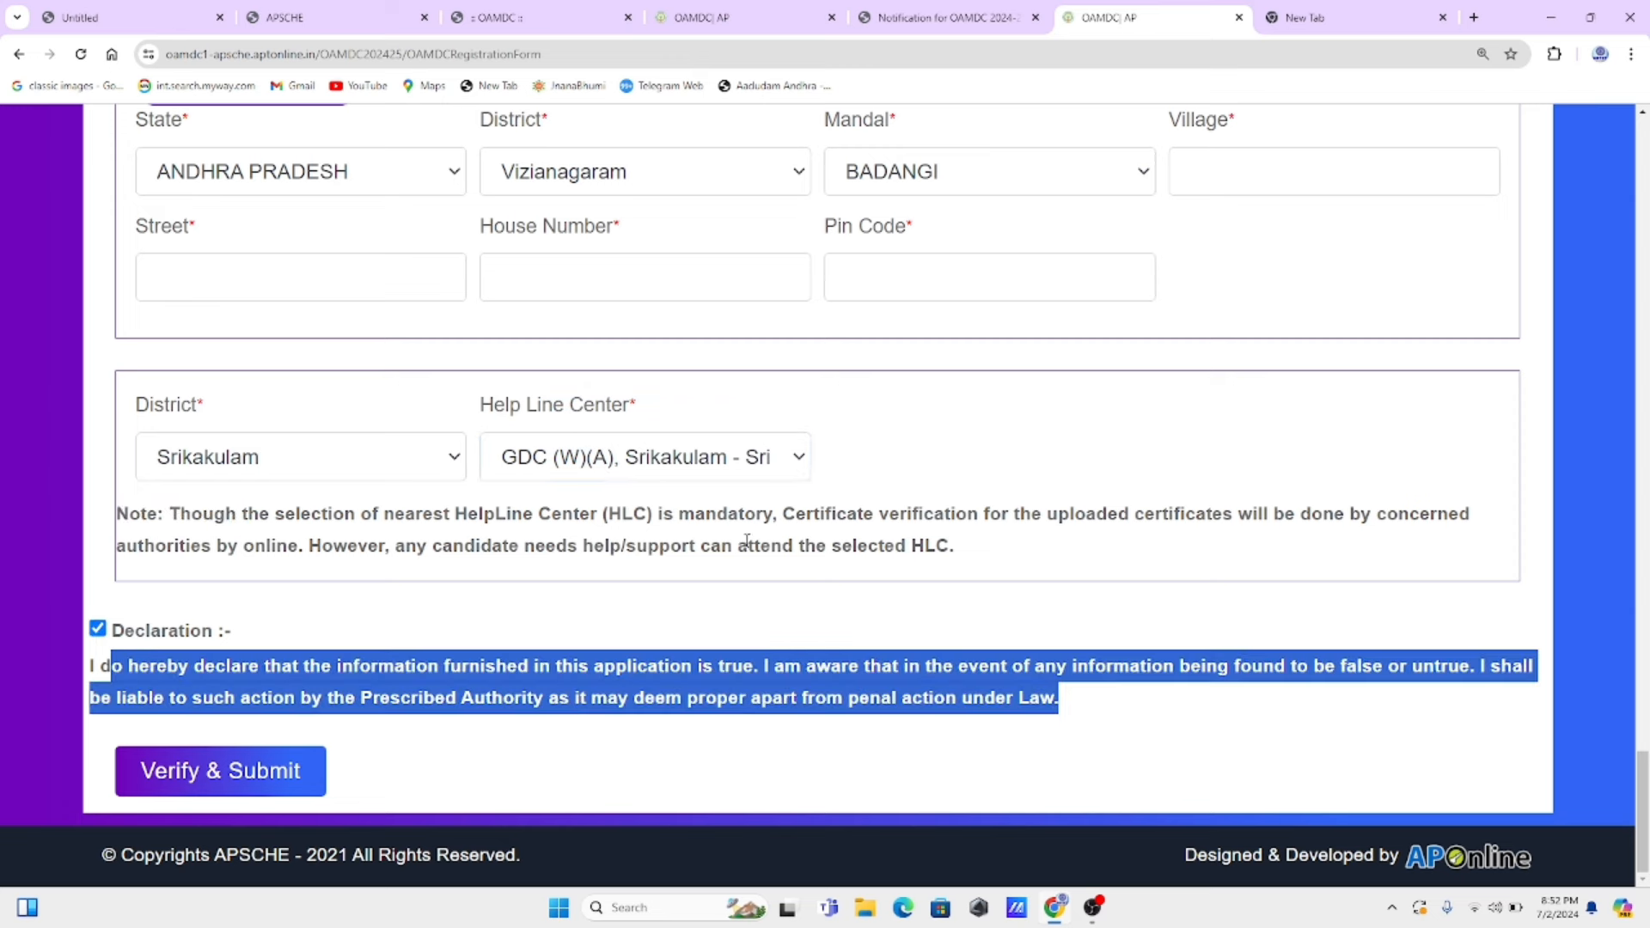
click(276, 781)
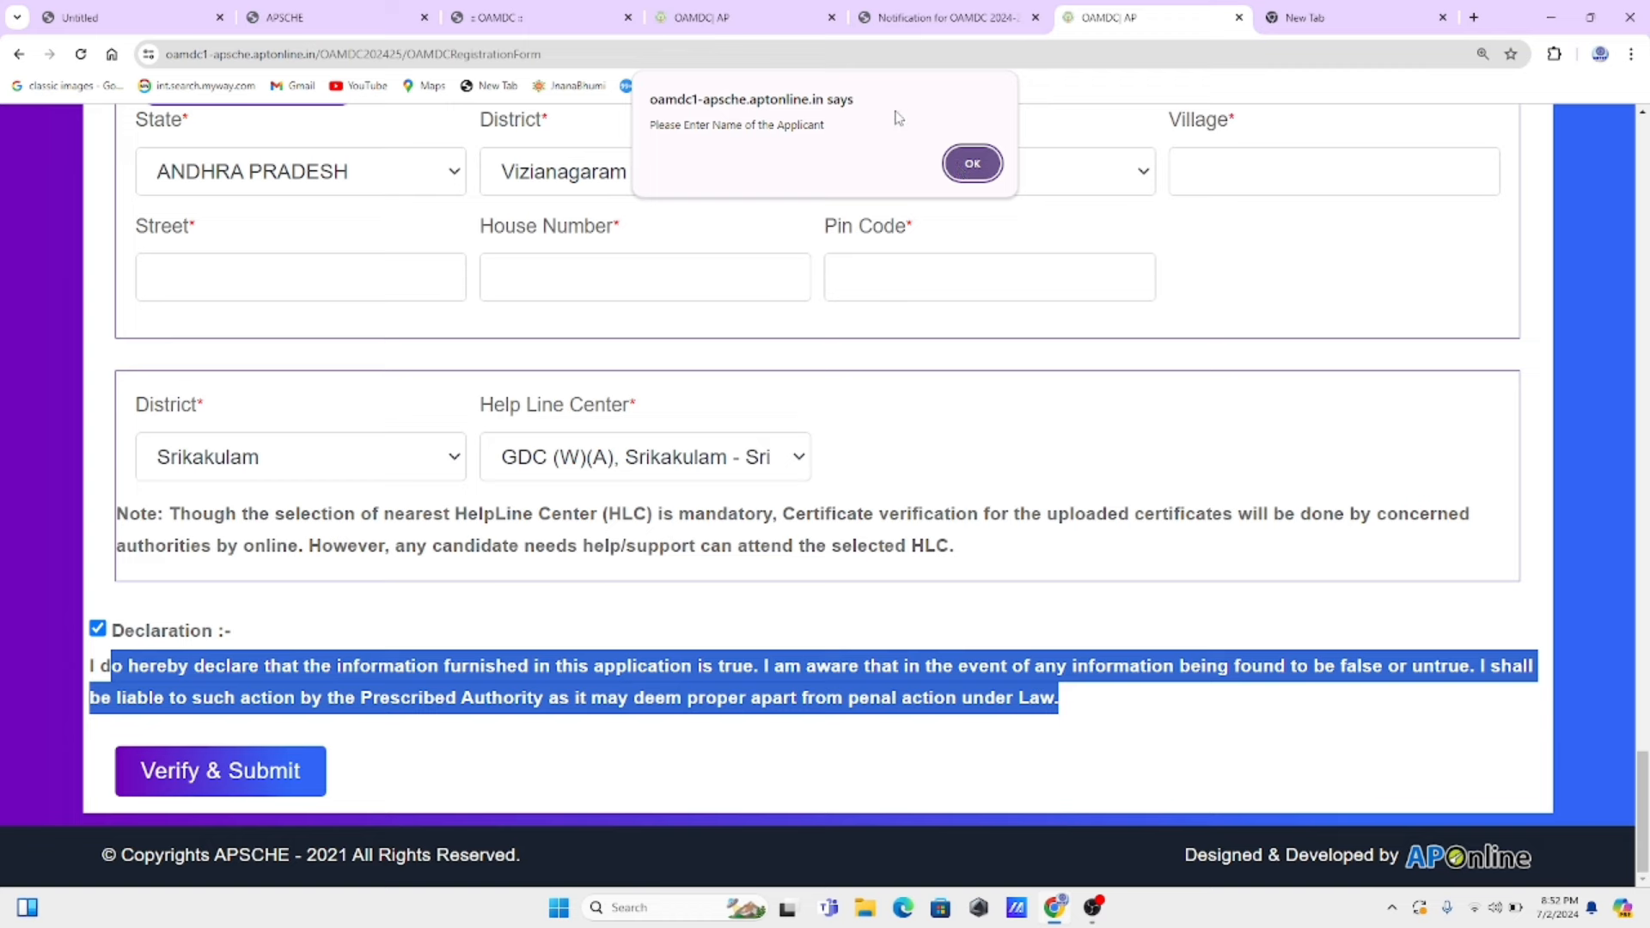
- Read the processing fee amounts for each category and the payment methods in the OAMDC 2024-25 notification PDF
click(924, 12)
scroll(533, 471, down, 1)
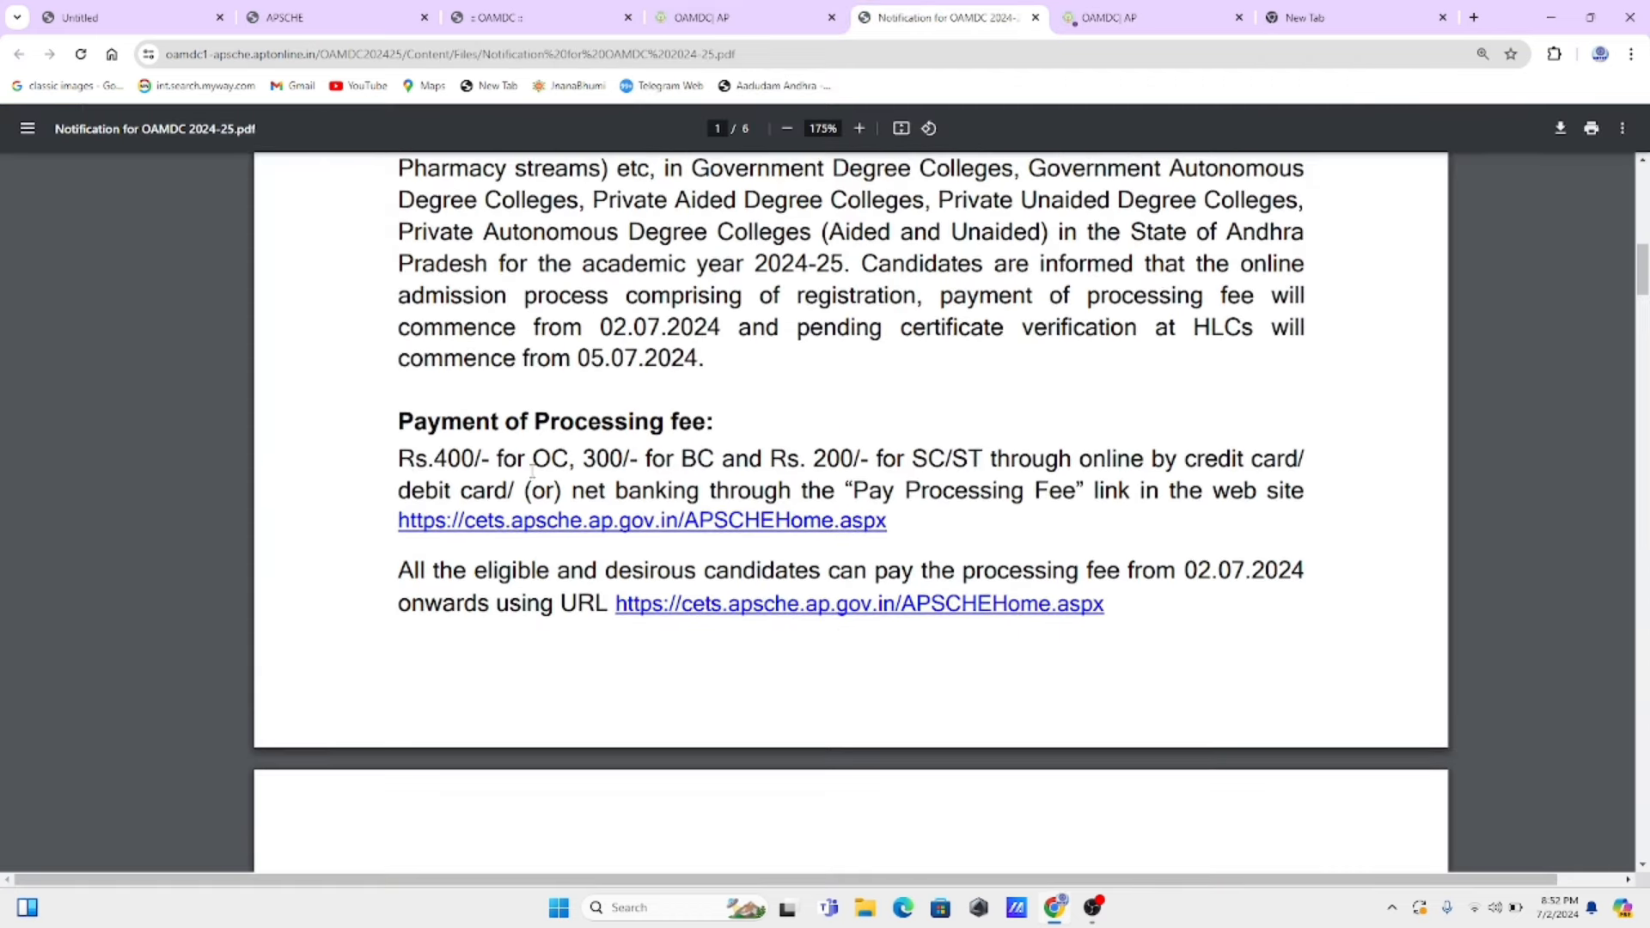
drag(385, 461, 1348, 479)
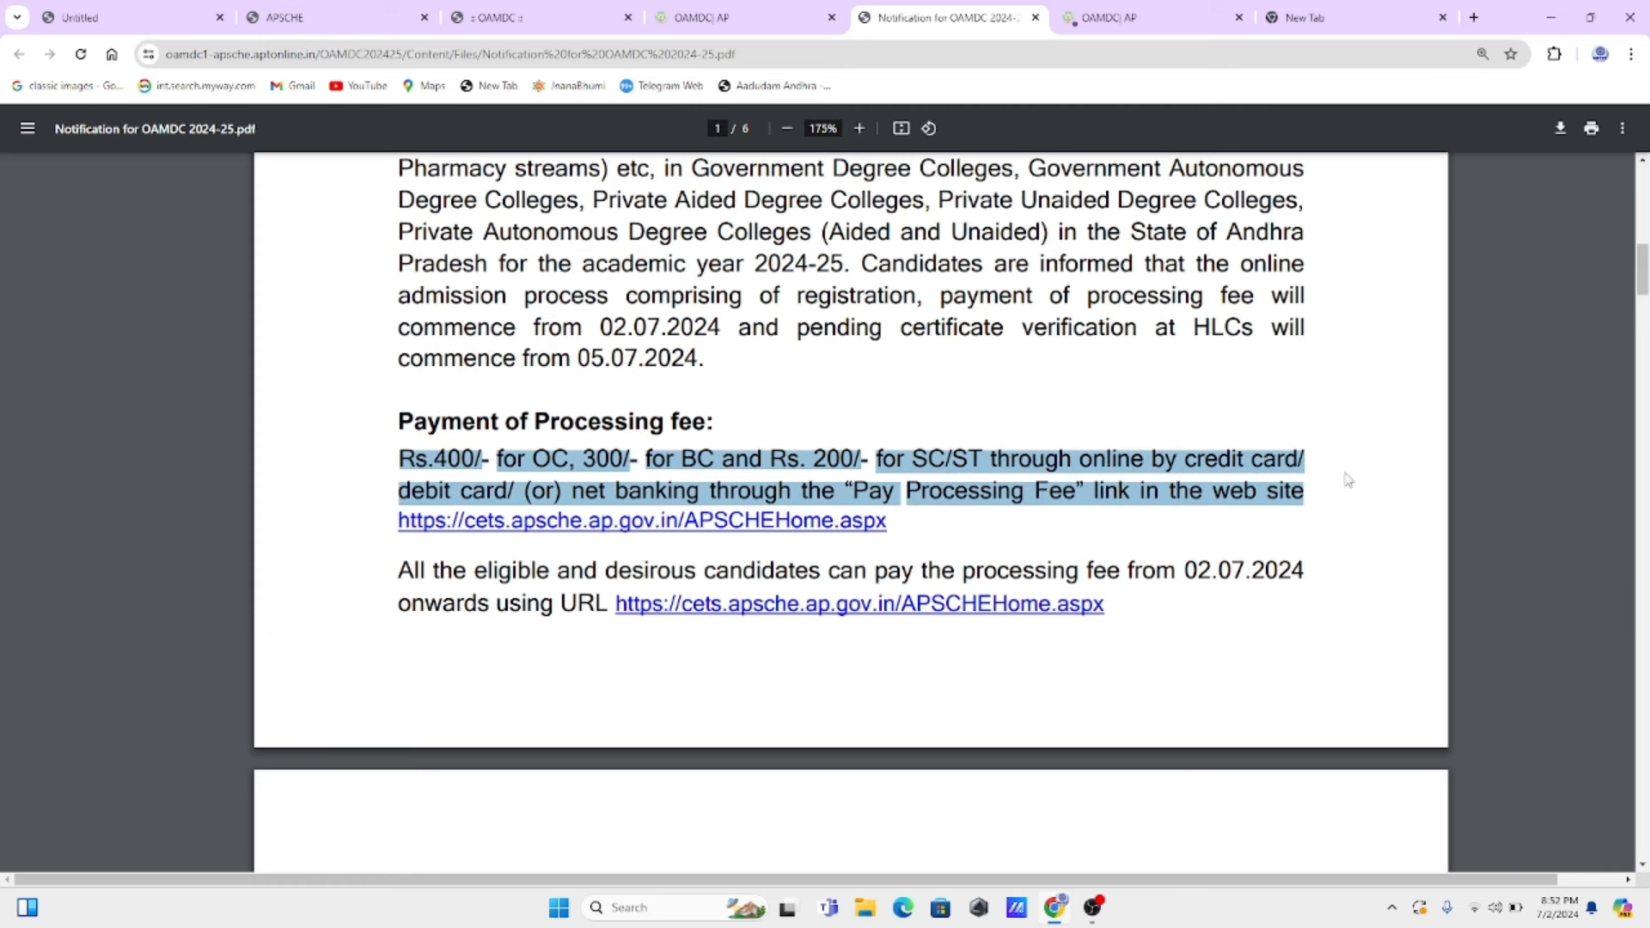
- Return to the OAMDC home page and review the admission steps from application to allotment order
click(520, 17)
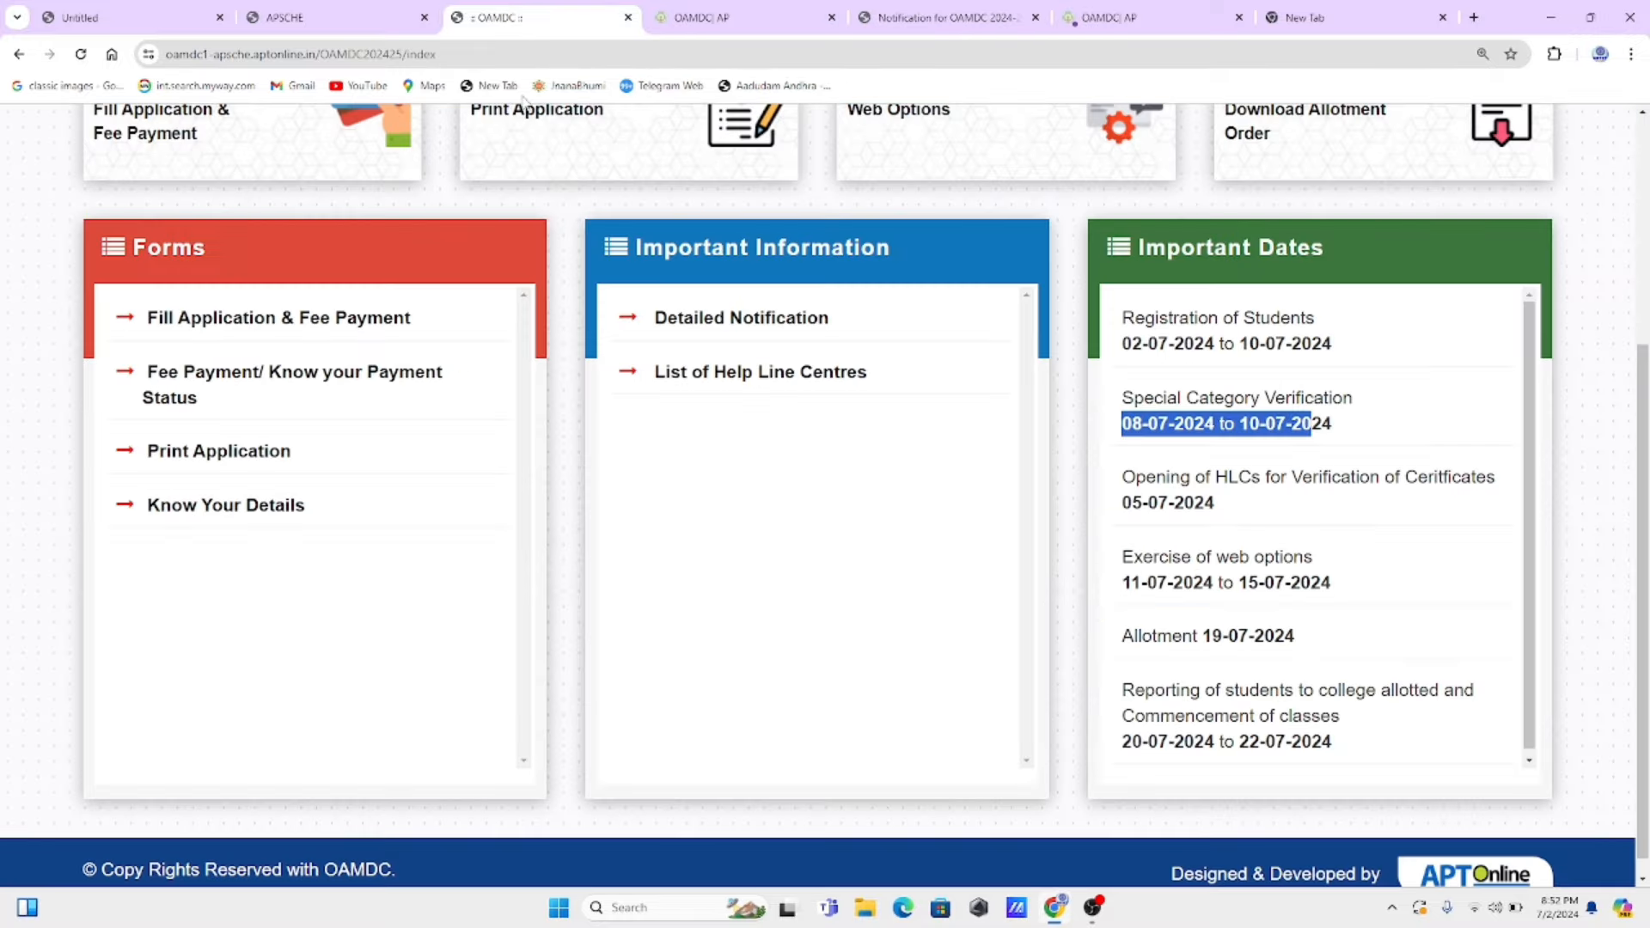
scroll(821, 616, up, 2)
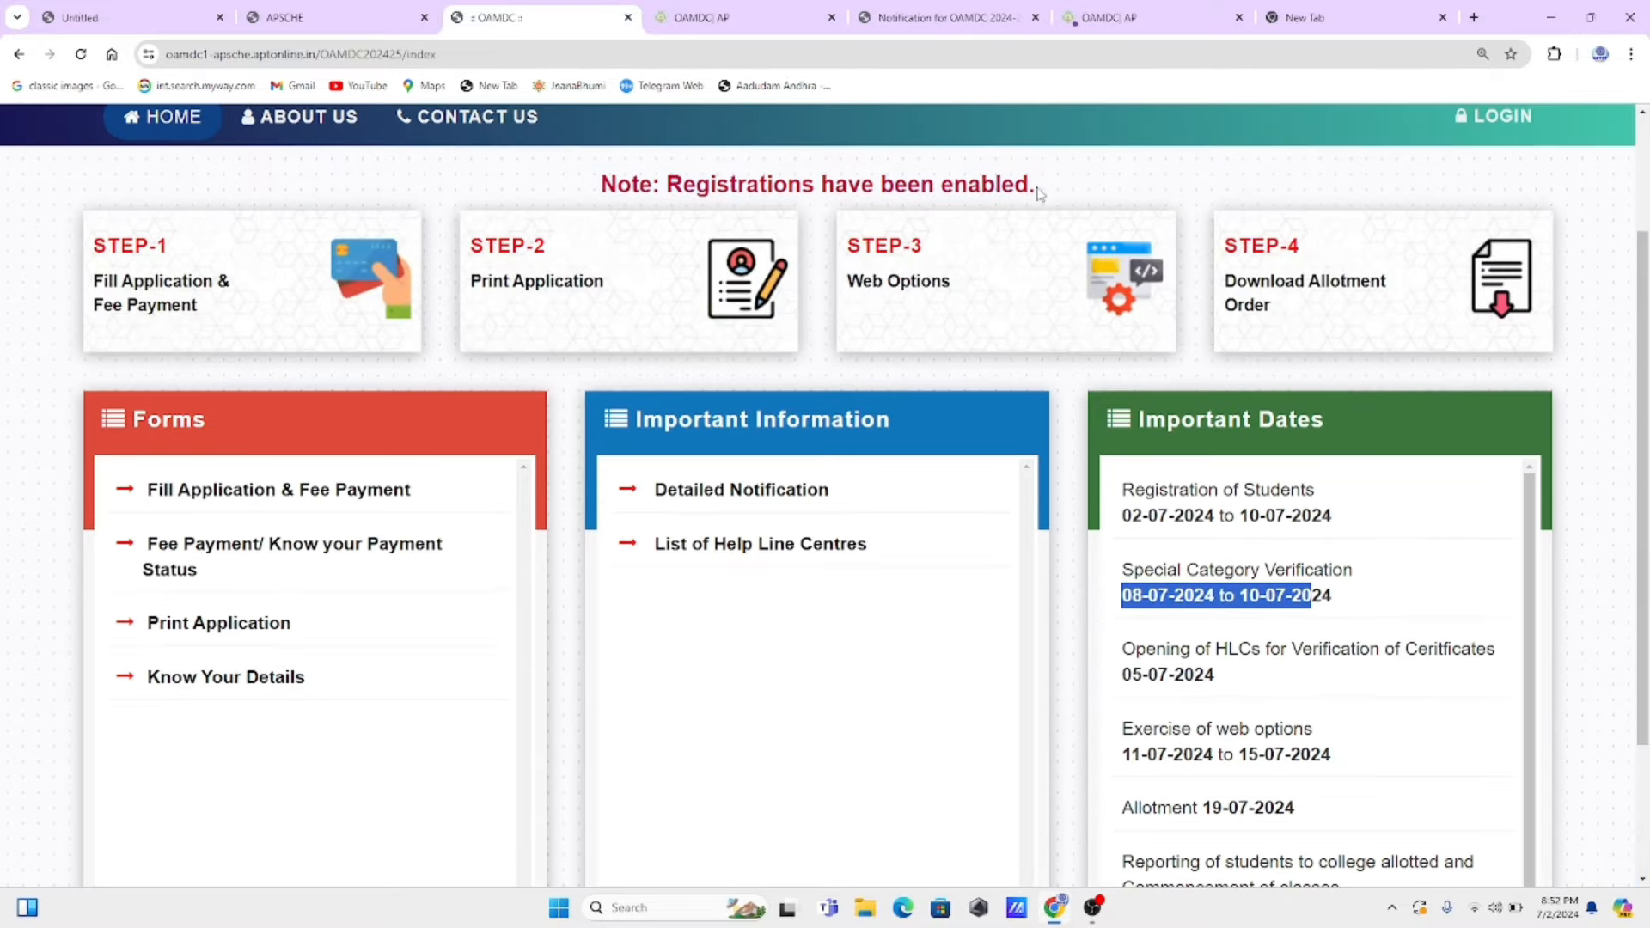
scroll(1043, 210, up, 1)
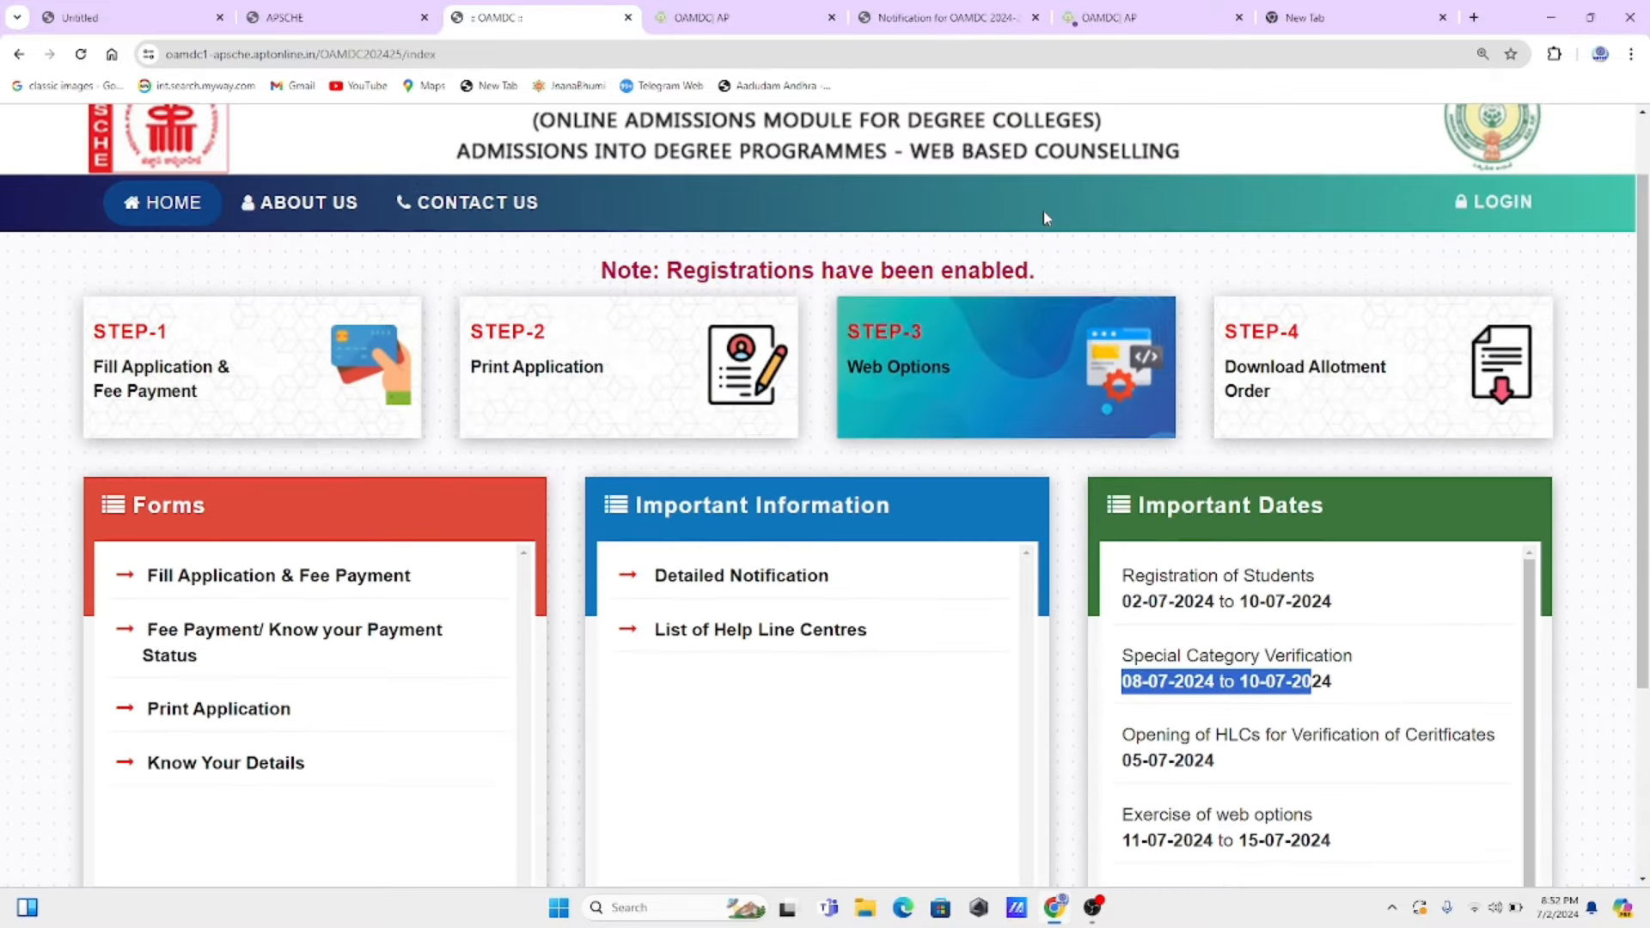
scroll(1043, 210, up, 1)
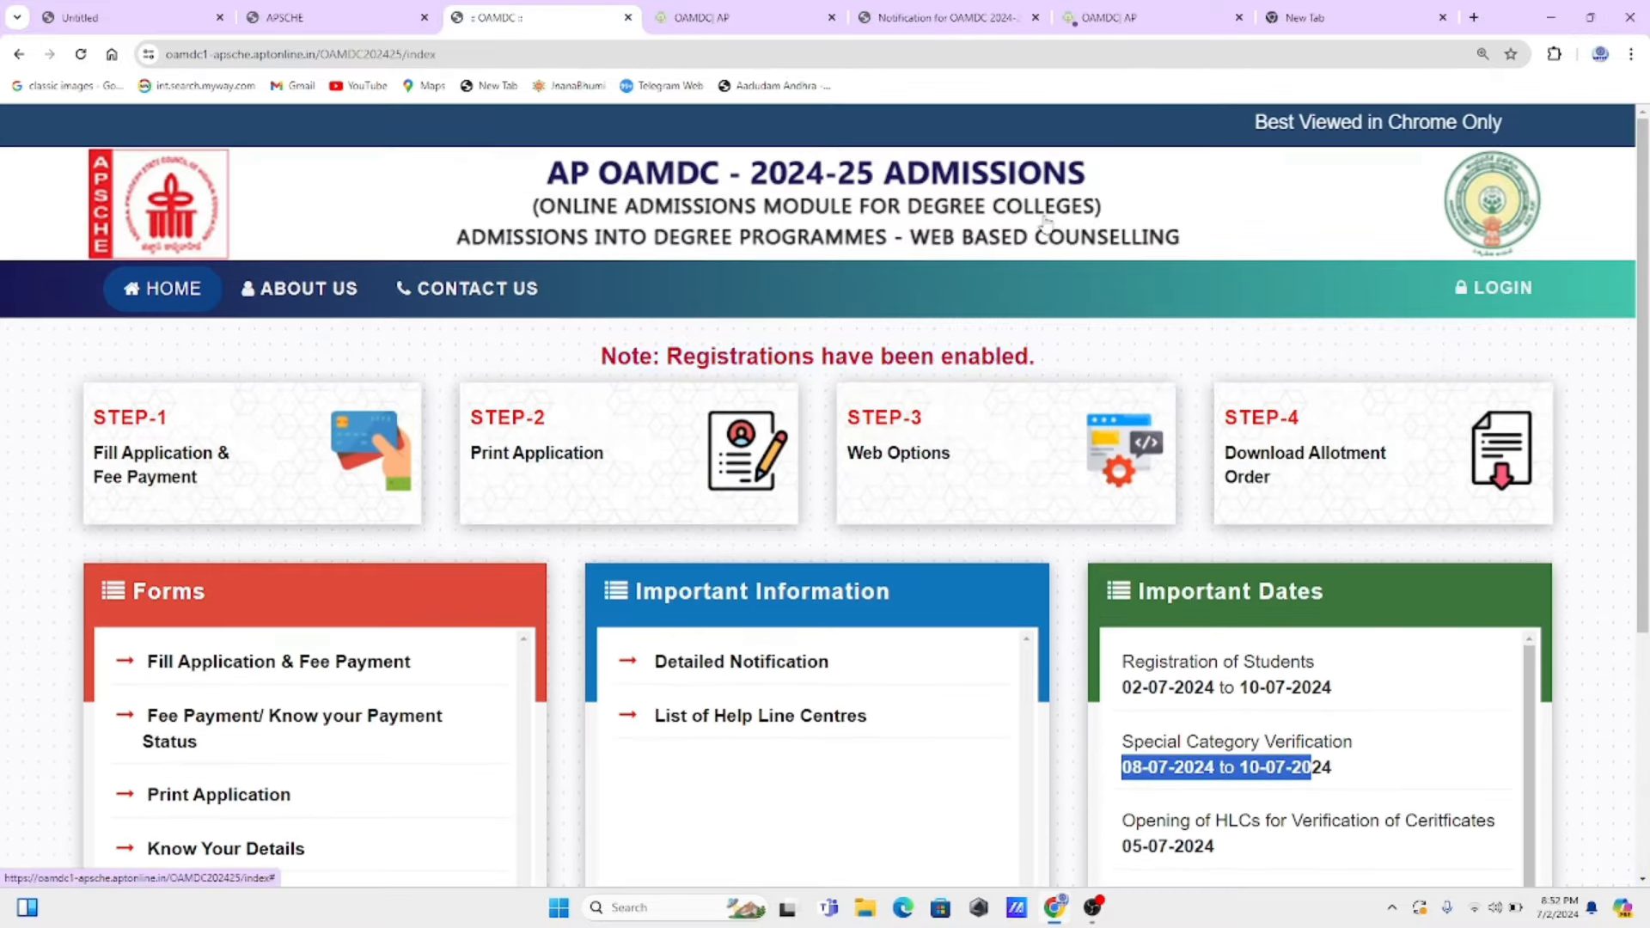